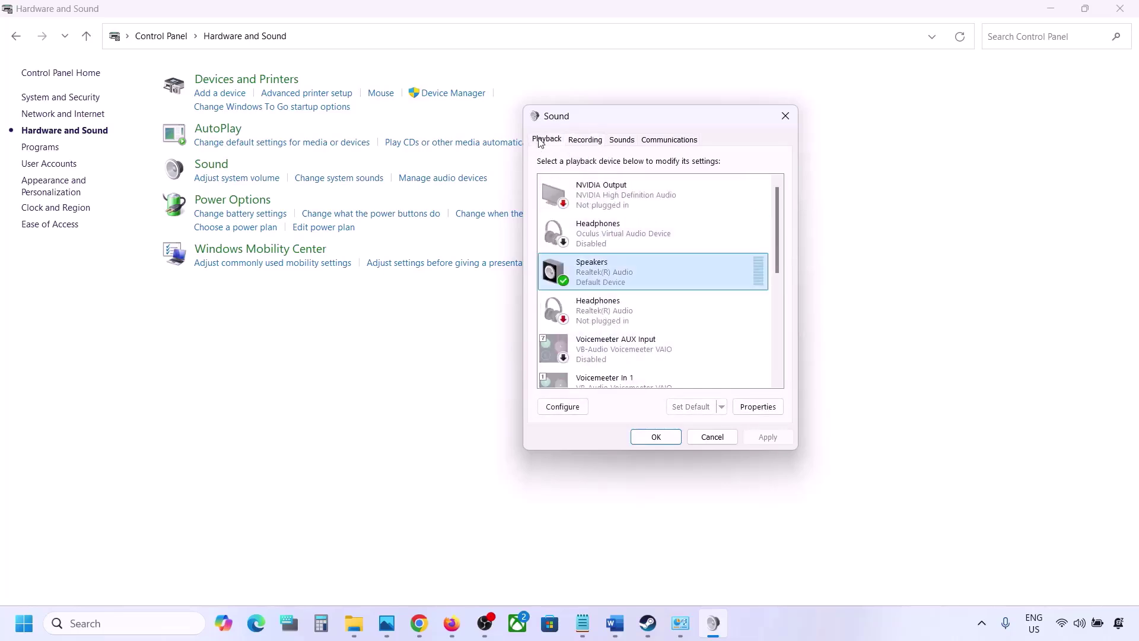
- Close sound settings and open Device Manager with Sound, video and game controllers expanded
click(785, 116)
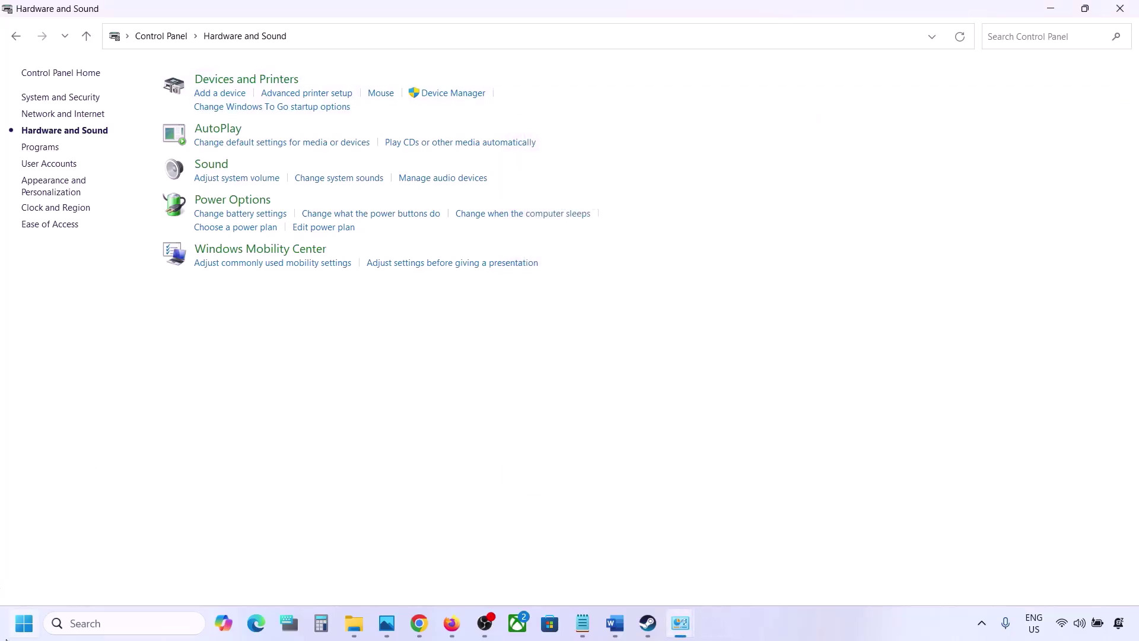
right_click(24, 623)
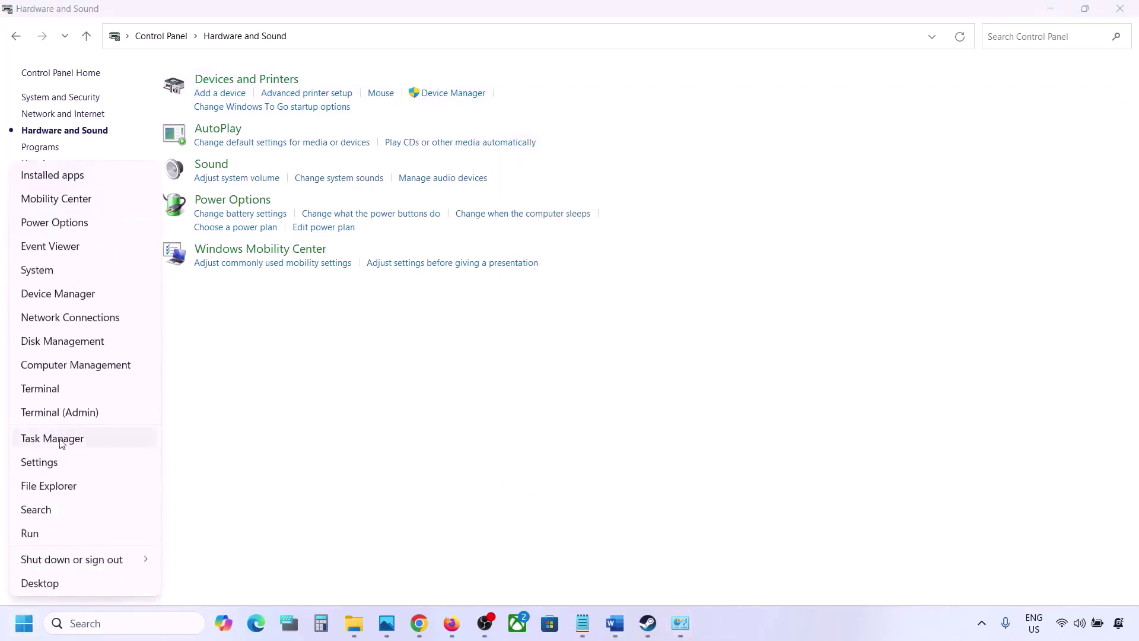
click(62, 295)
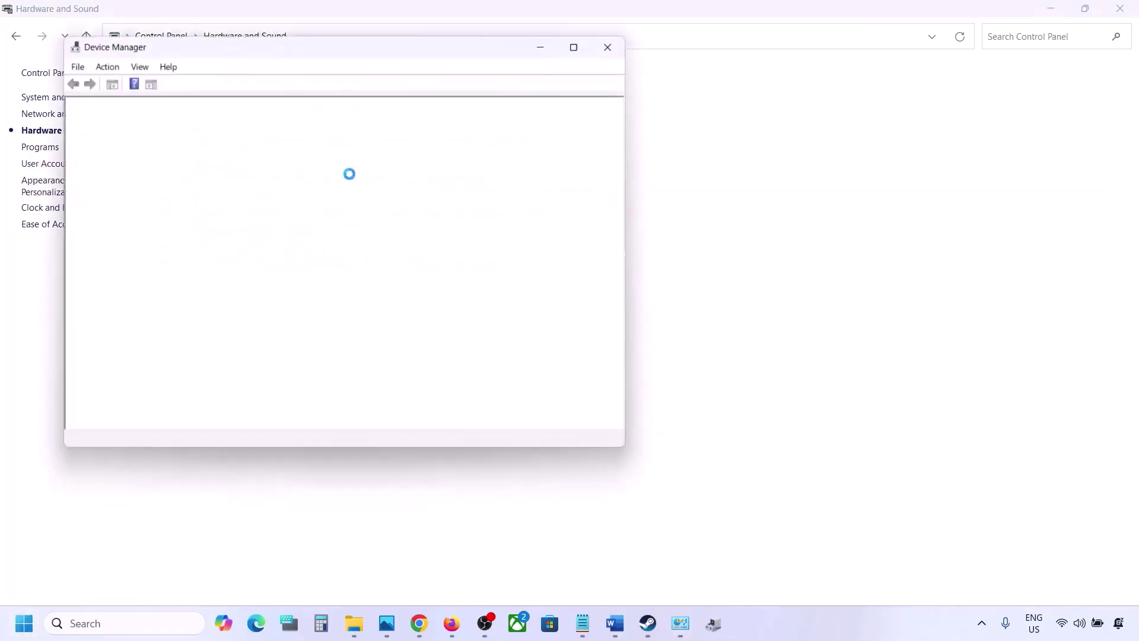
scroll(93, 372, down, 1)
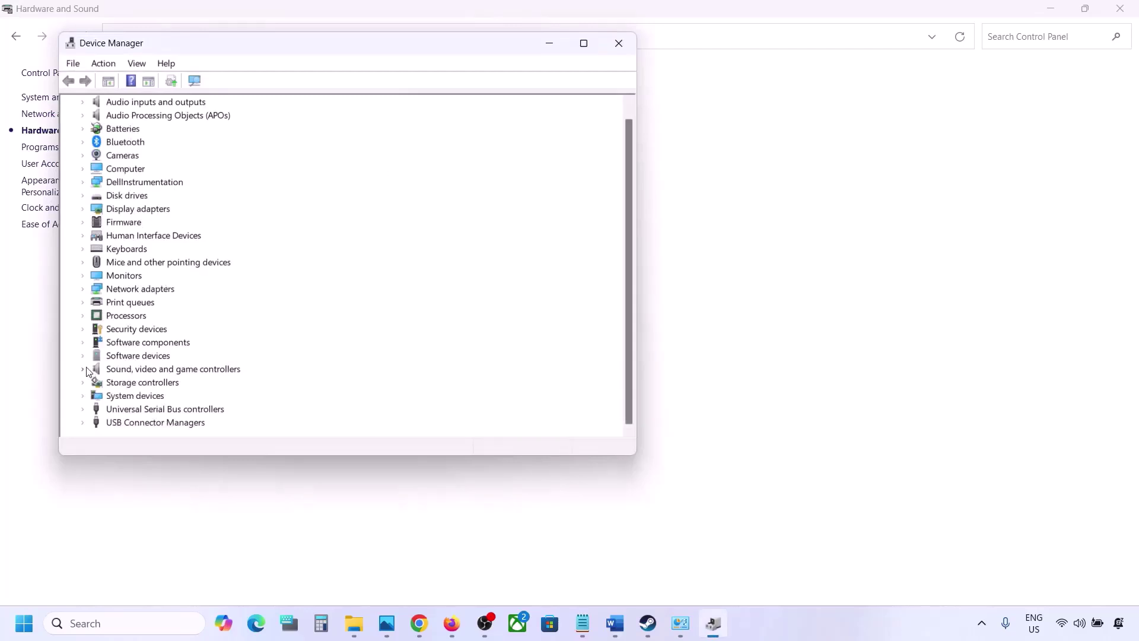
click(83, 372)
scroll(148, 358, down, 2)
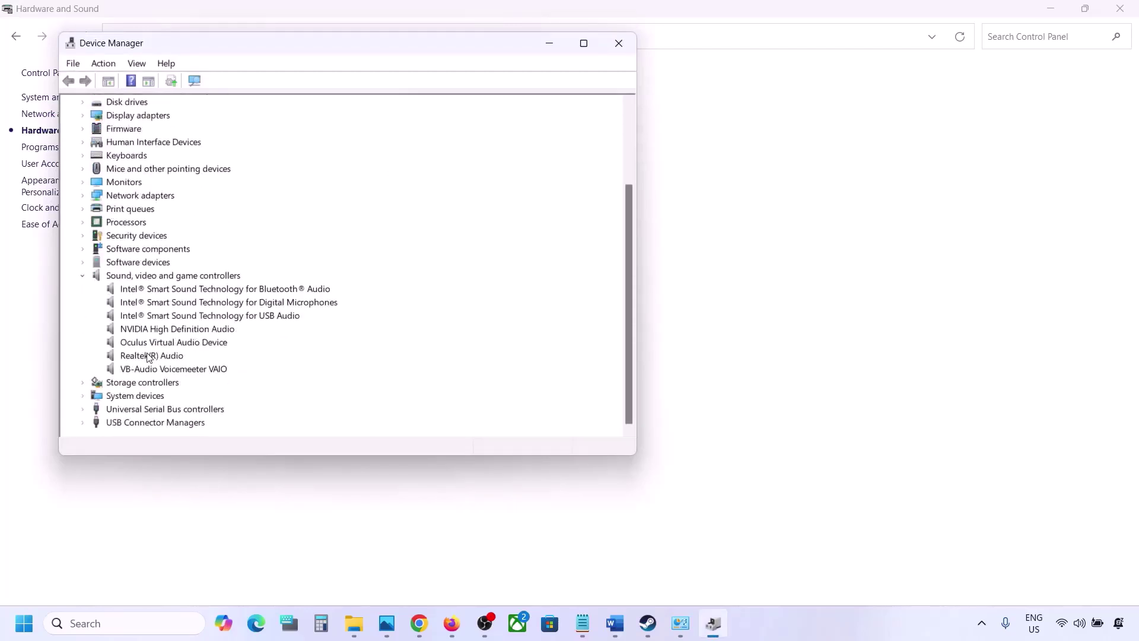
- Disable the VB-Audio Voicemeeter VAIO and Oculus Virtual Audio Device controllers
click(156, 358)
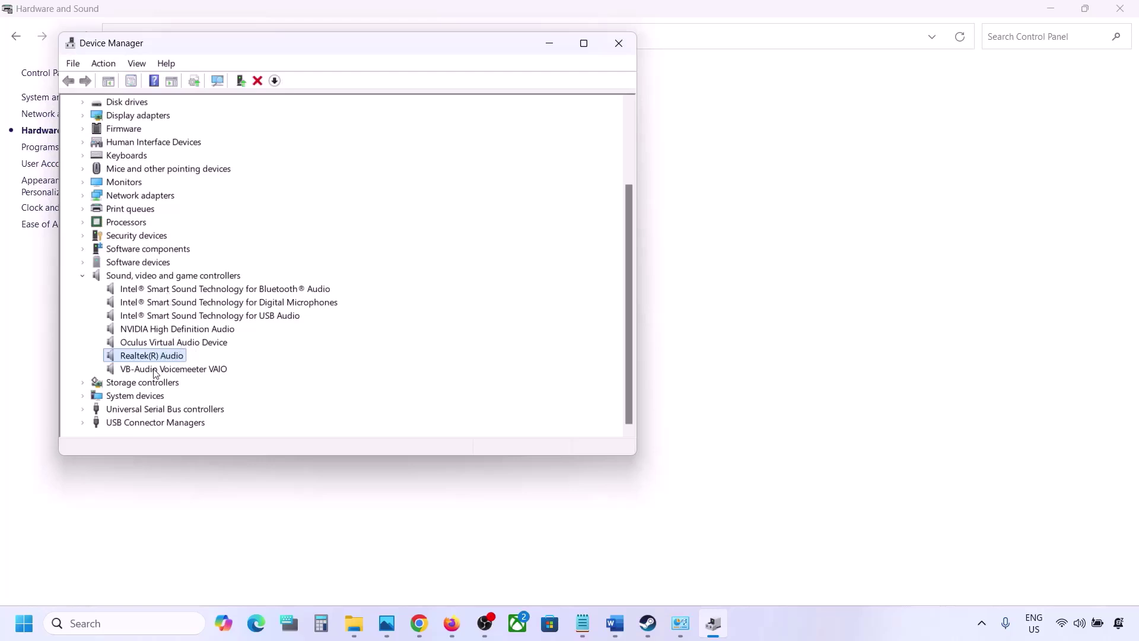
right_click(154, 369)
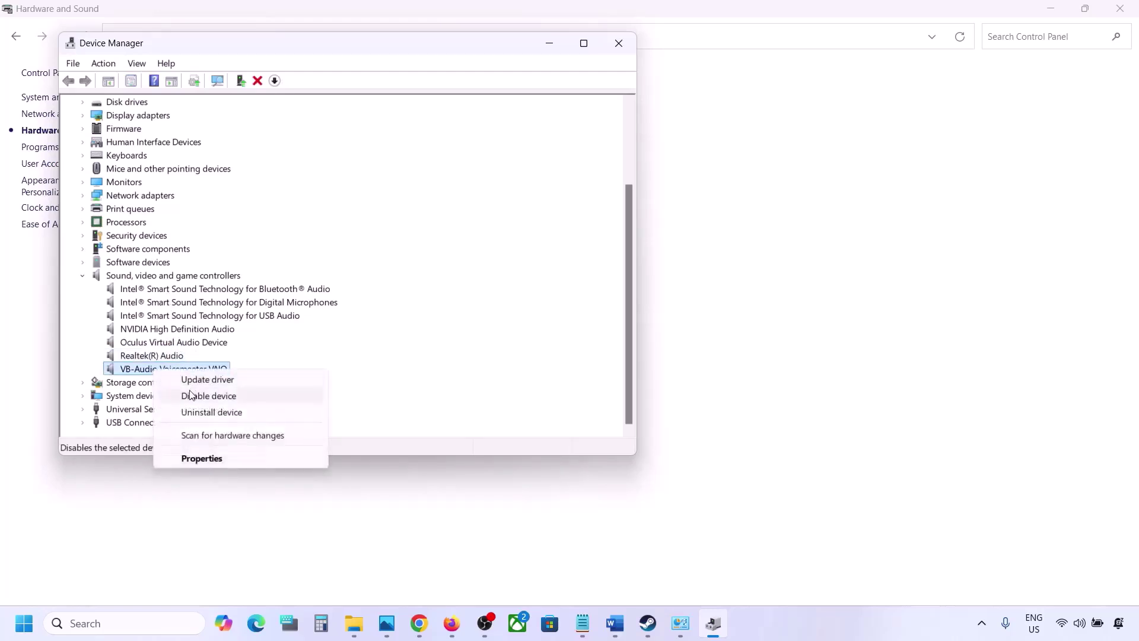
click(190, 396)
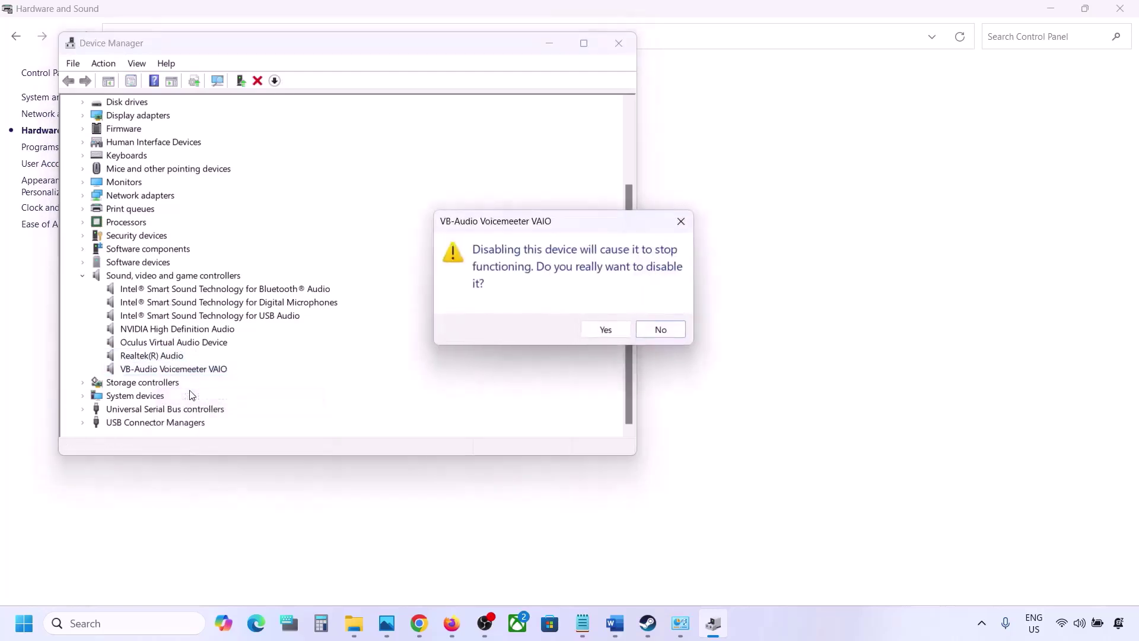
click(604, 330)
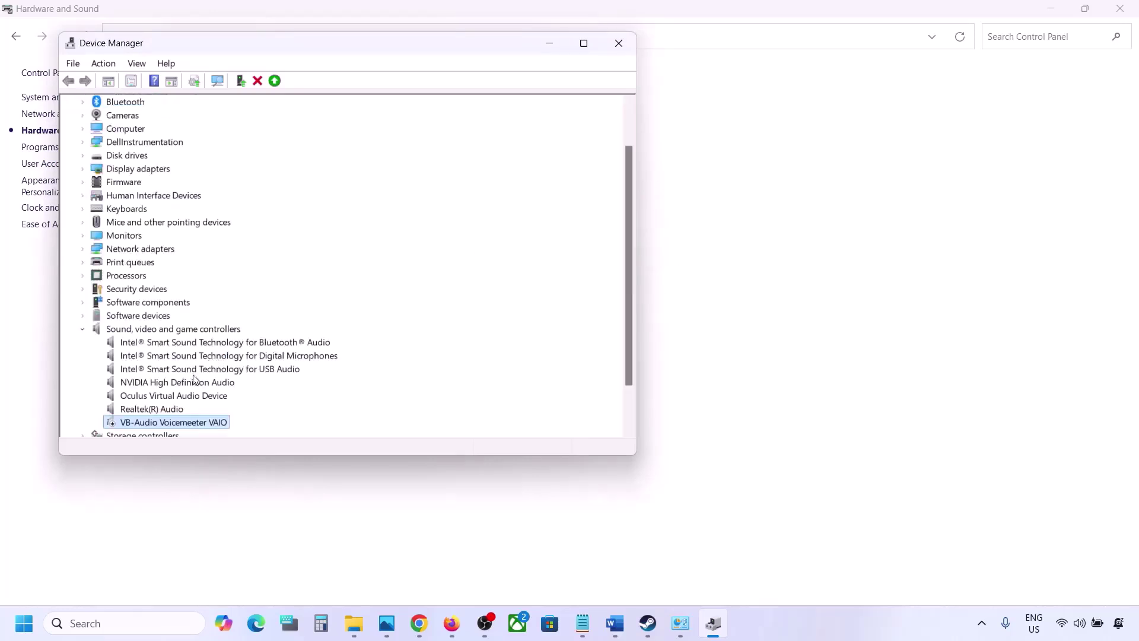
scroll(183, 380, down, 1)
click(162, 359)
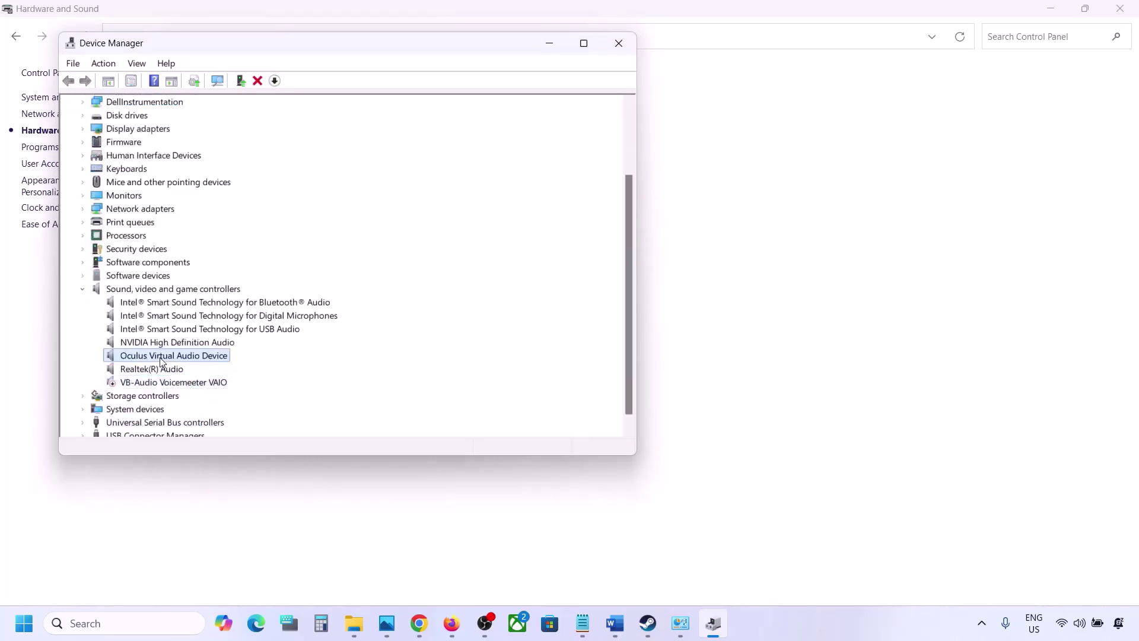
right_click(161, 358)
click(214, 386)
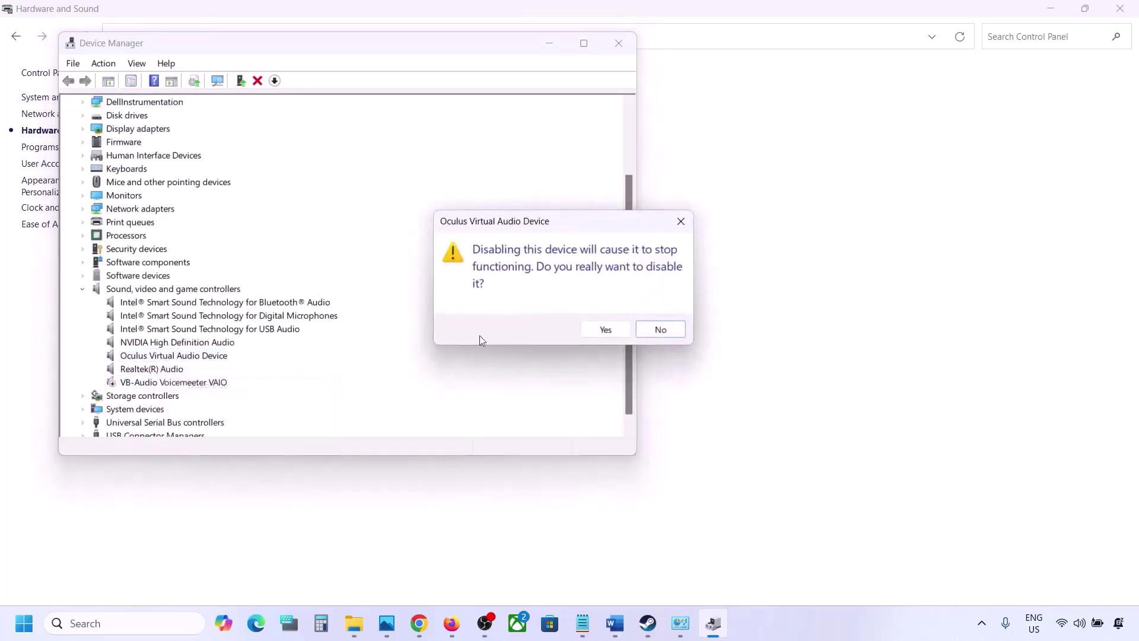
click(594, 328)
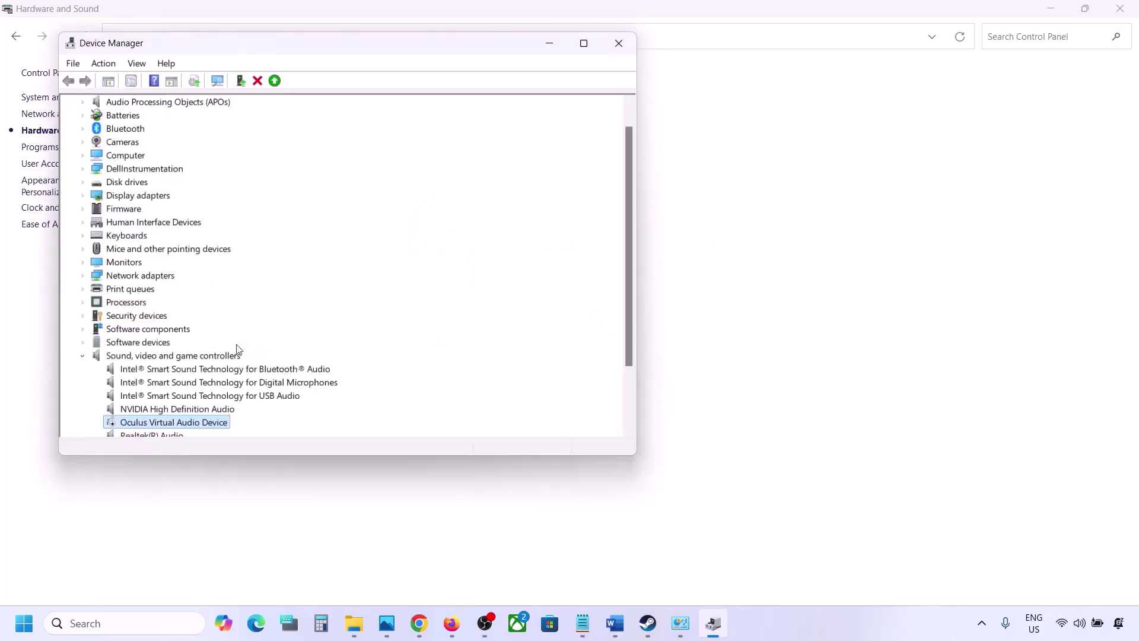
- Disable NVIDIA High Definition Audio, Intel Bluetooth audio and Intel Digital Microphones, postponing the restart
right_click(151, 411)
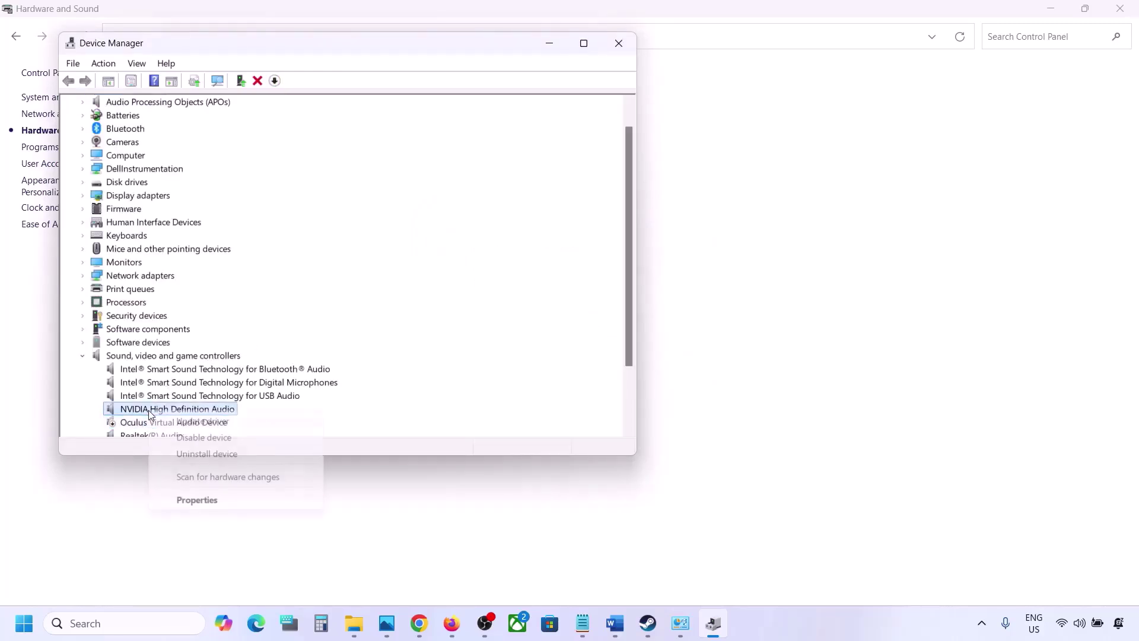
click(199, 442)
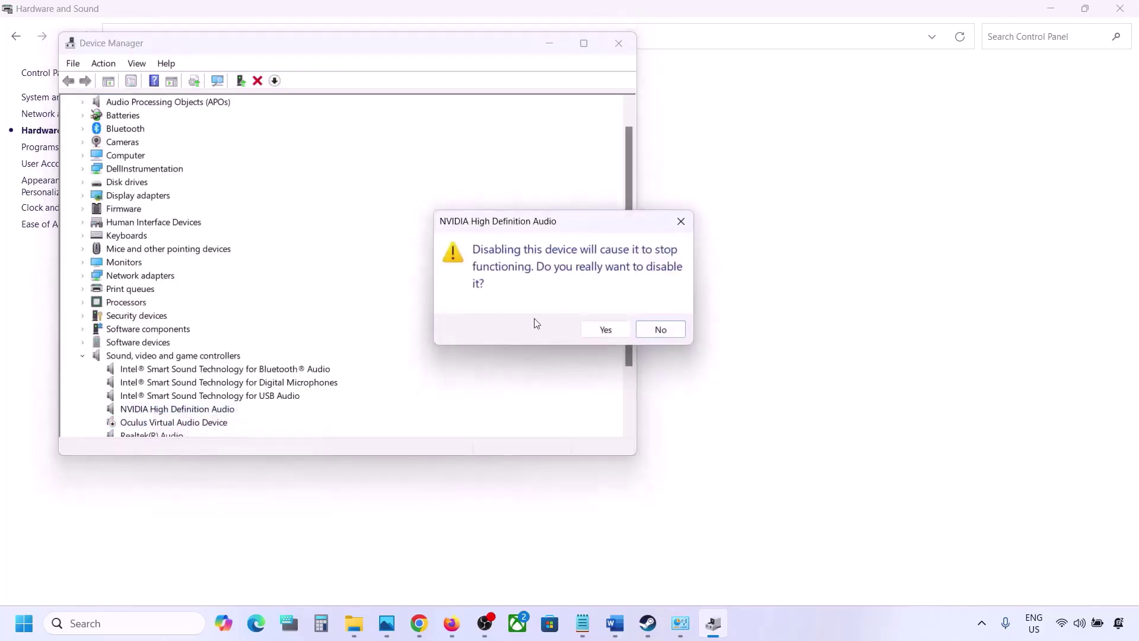
click(591, 327)
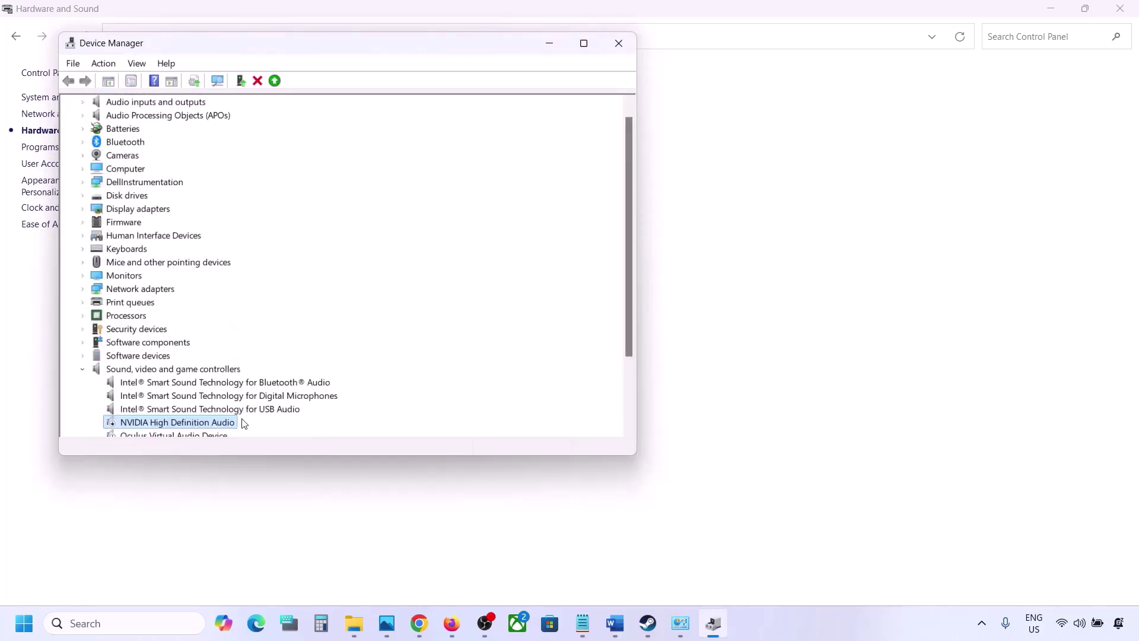
right_click(172, 303)
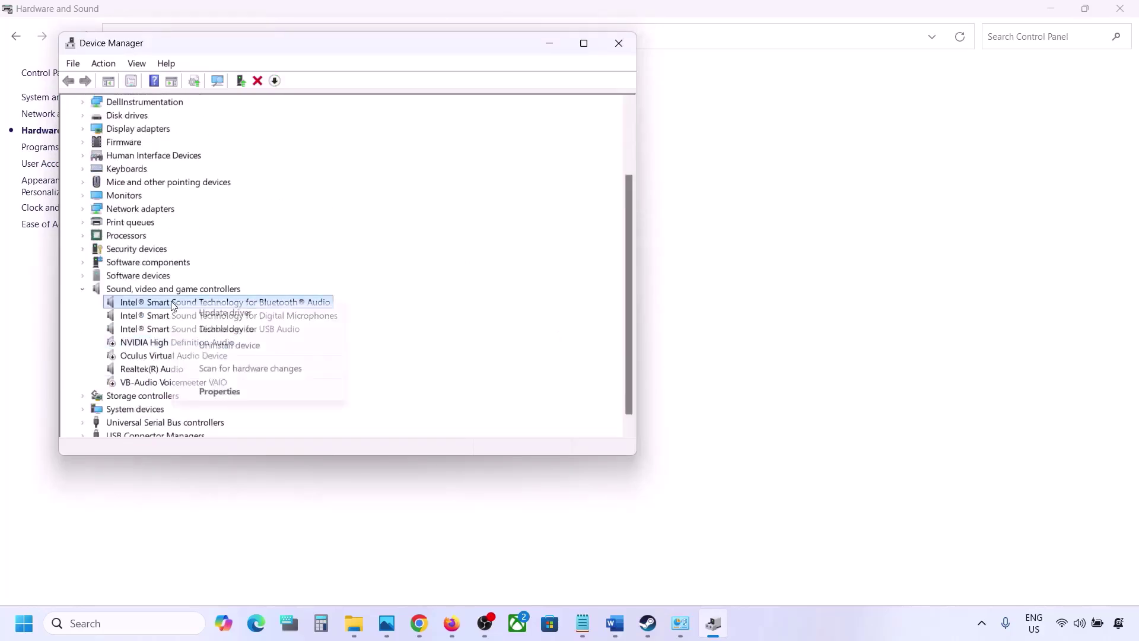
click(219, 329)
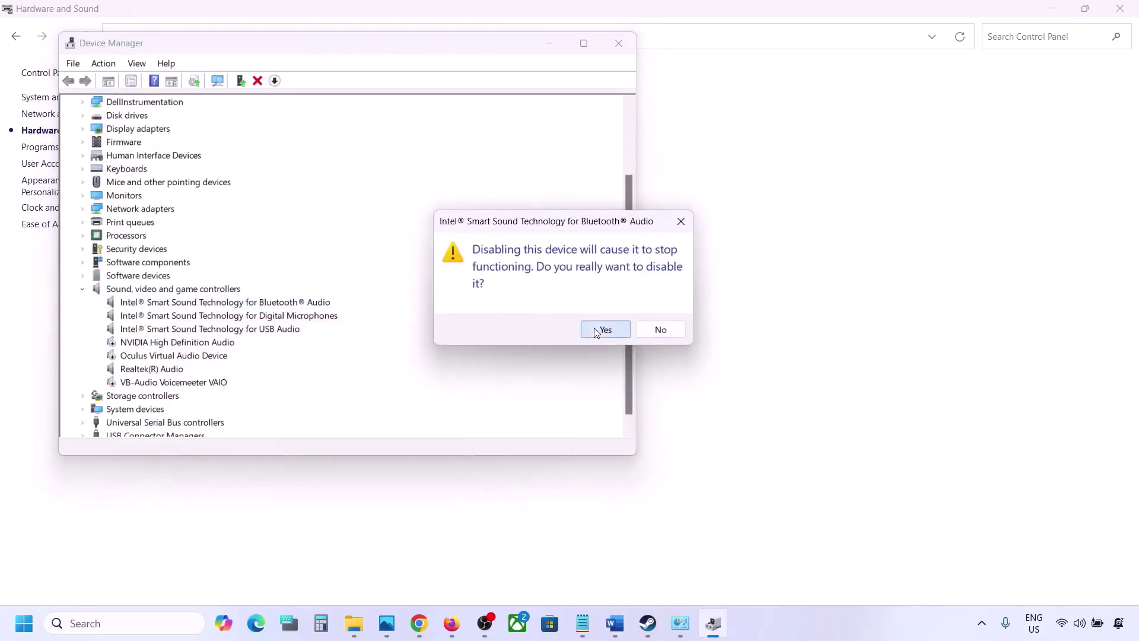
click(600, 328)
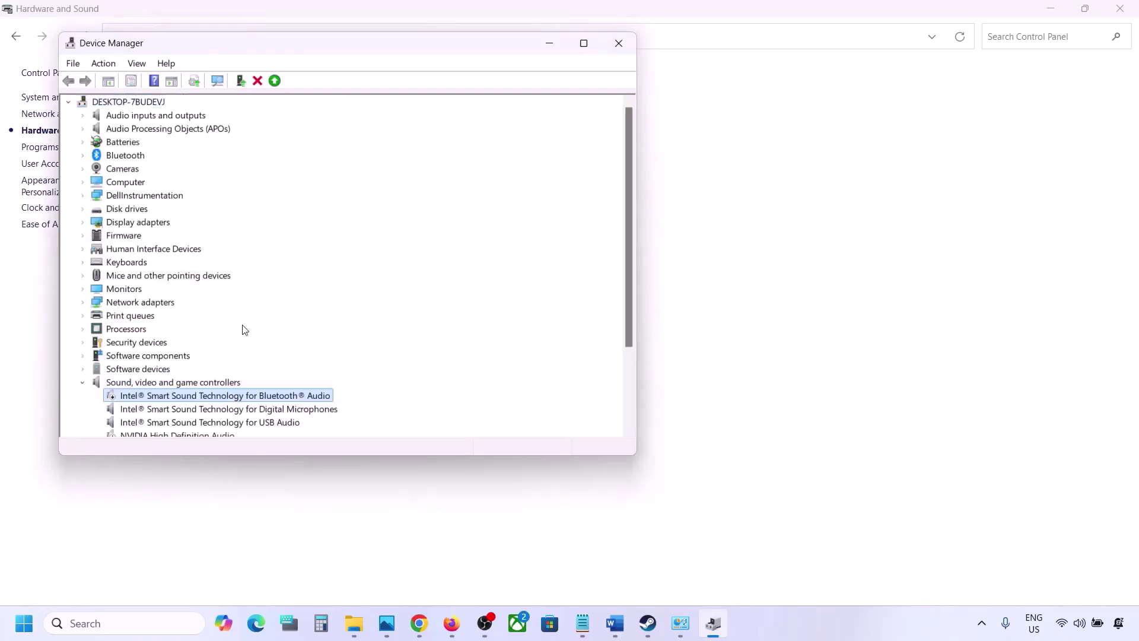
right_click(193, 331)
click(234, 355)
click(604, 326)
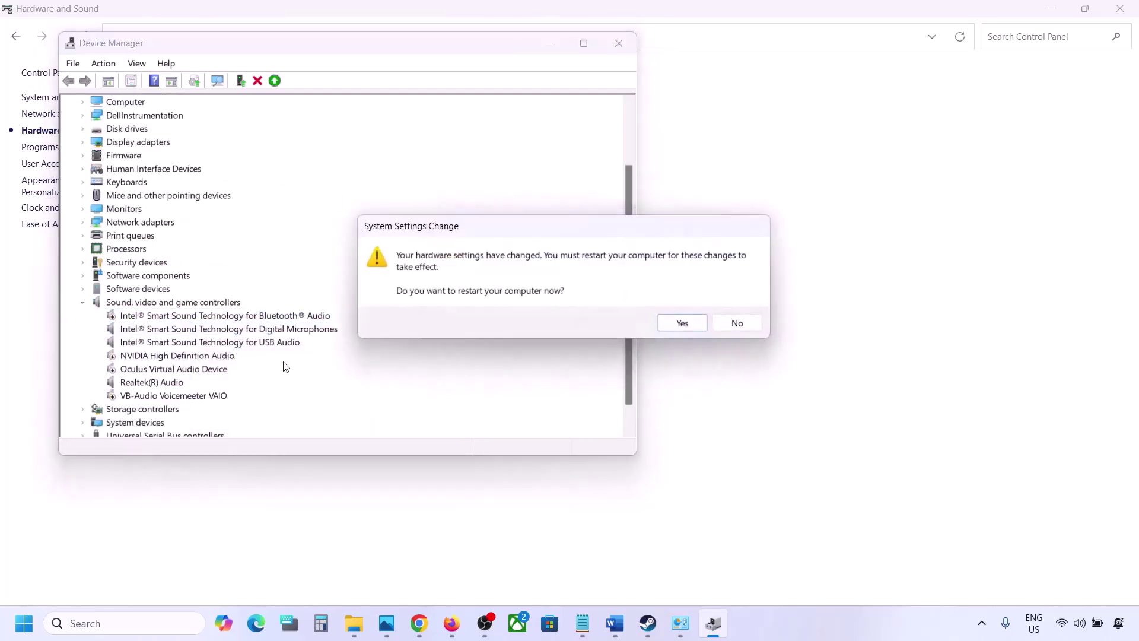
click(736, 326)
- Disable Intel USB Audio, leave Realtek(R) Audio enabled, and close Device Manager
scroll(252, 375, down, 2)
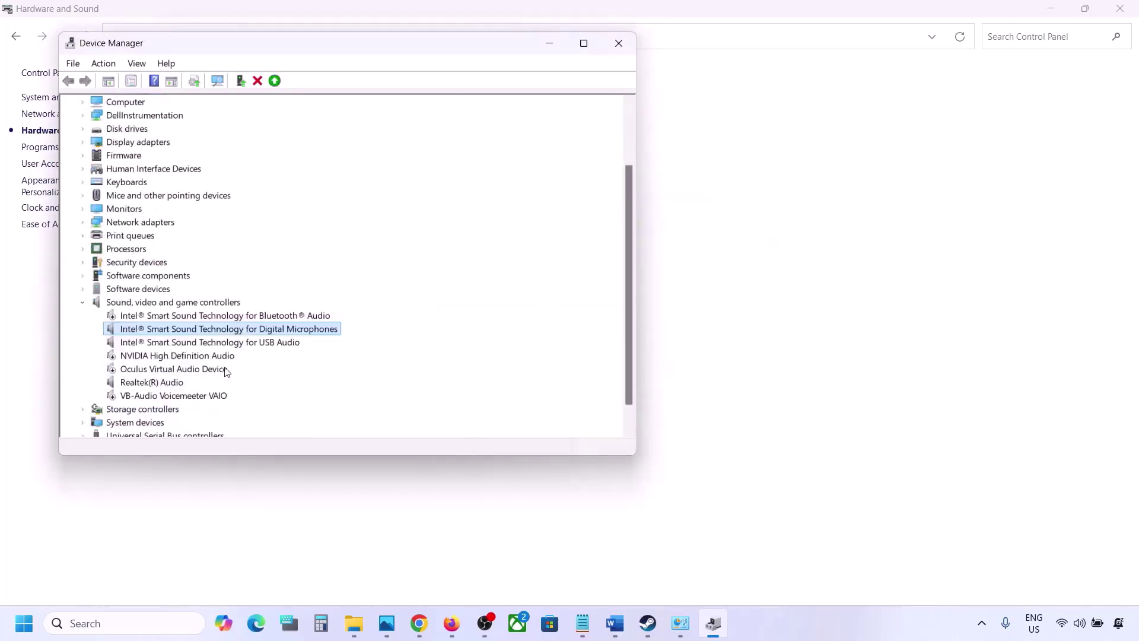
right_click(169, 343)
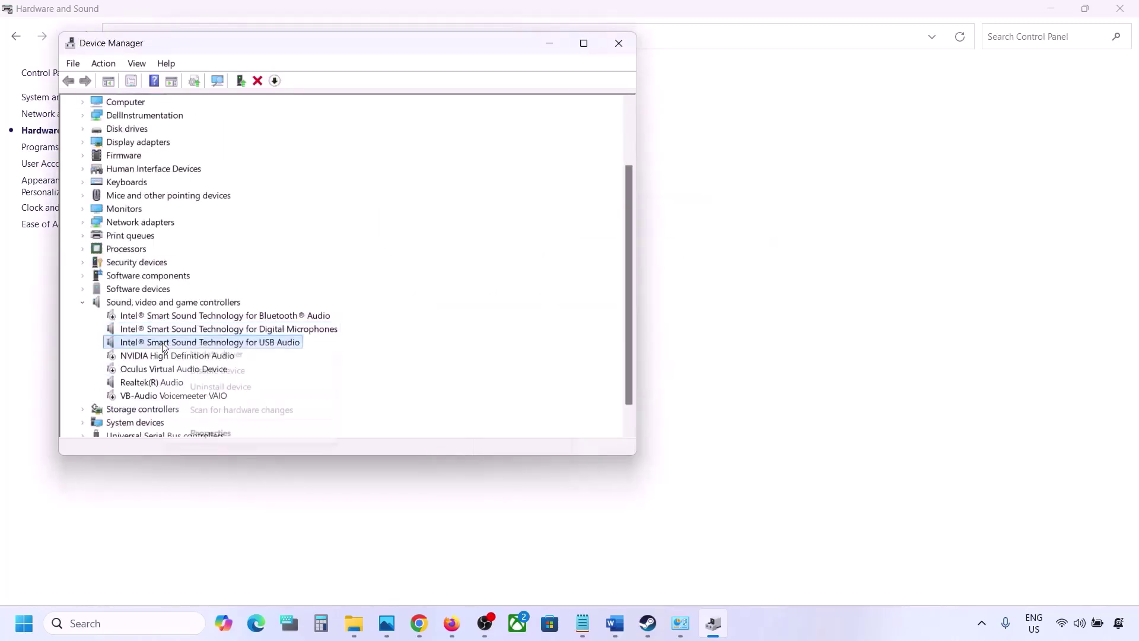
click(204, 369)
click(605, 331)
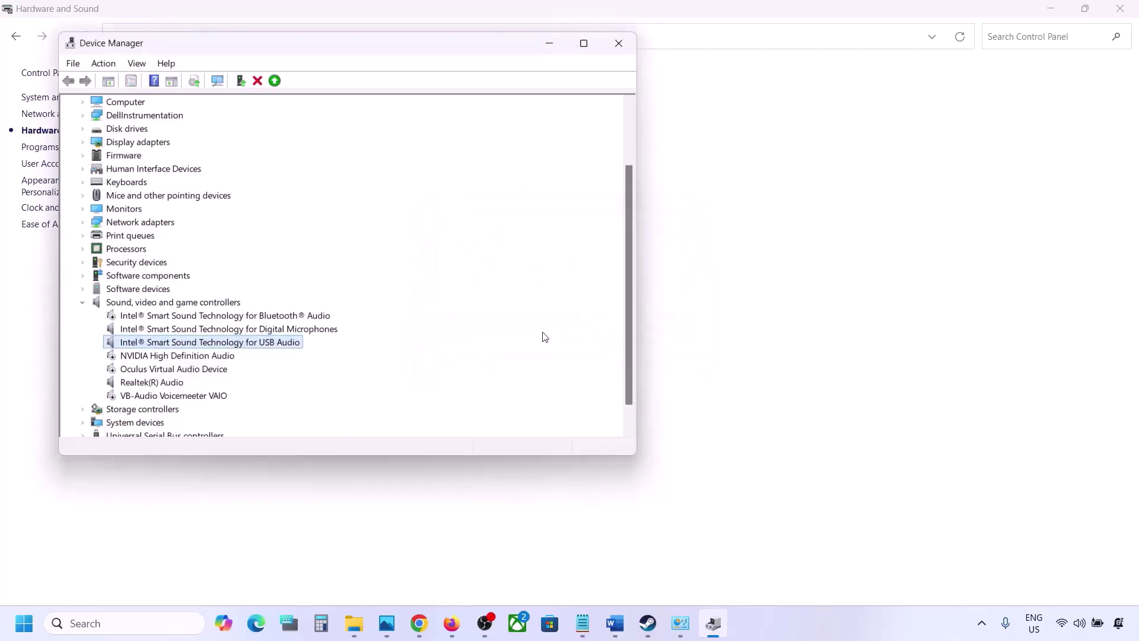
scroll(310, 374, down, 3)
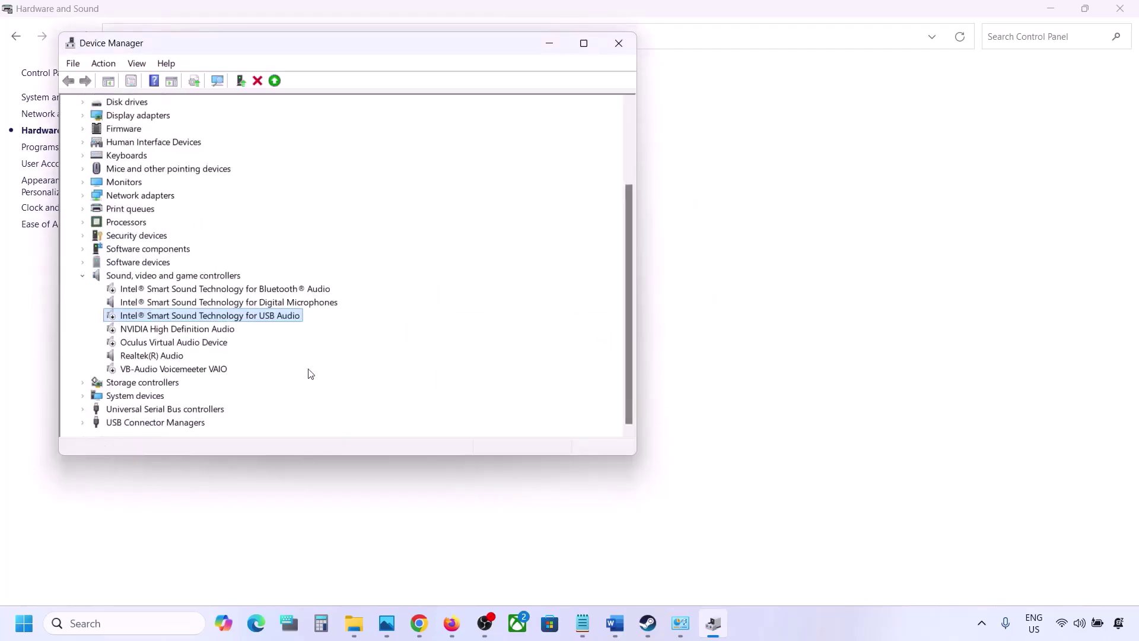
click(132, 353)
right_click(153, 356)
click(232, 346)
click(620, 51)
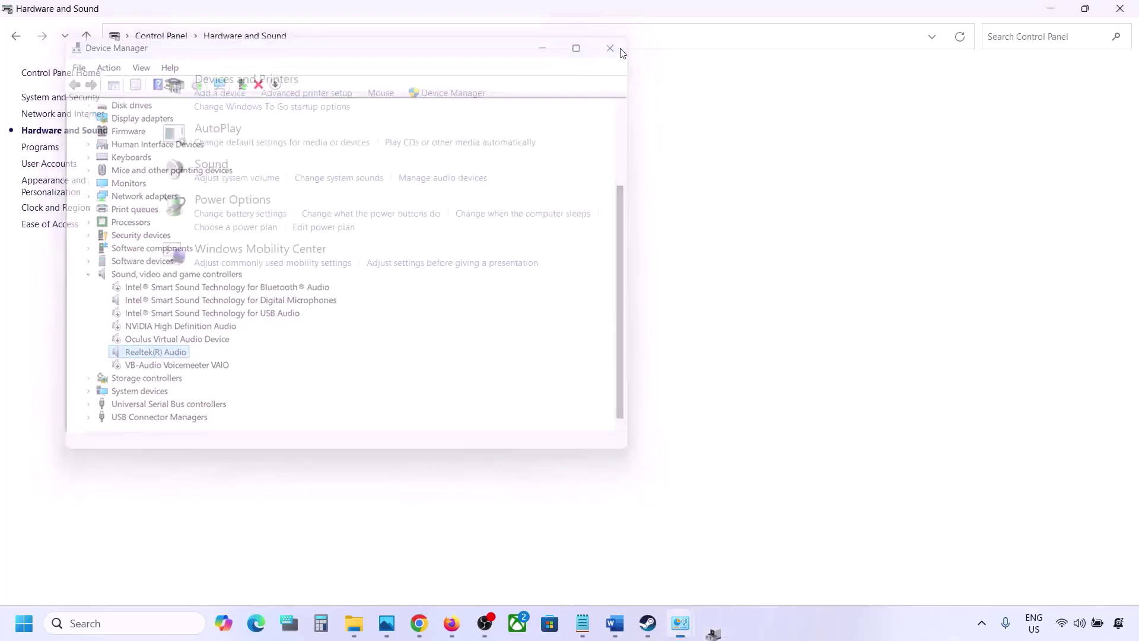
click(616, 623)
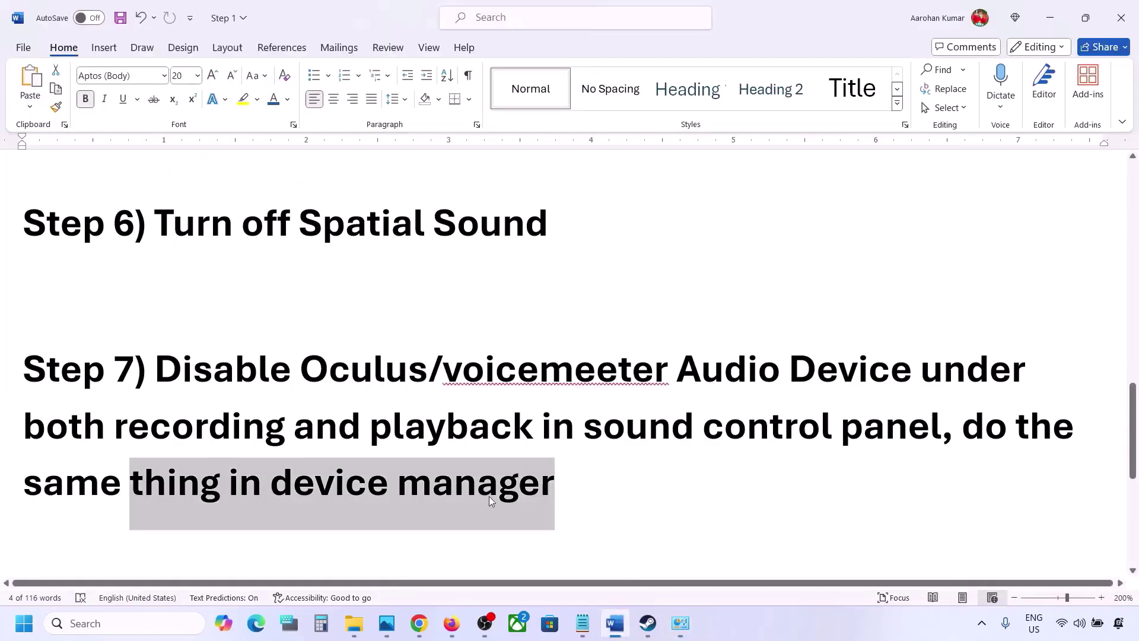
- Copy the Step 8 shell::: Devices and Printers address from the Word guide
scroll(504, 499, down, 3)
scroll(432, 485, down, 1)
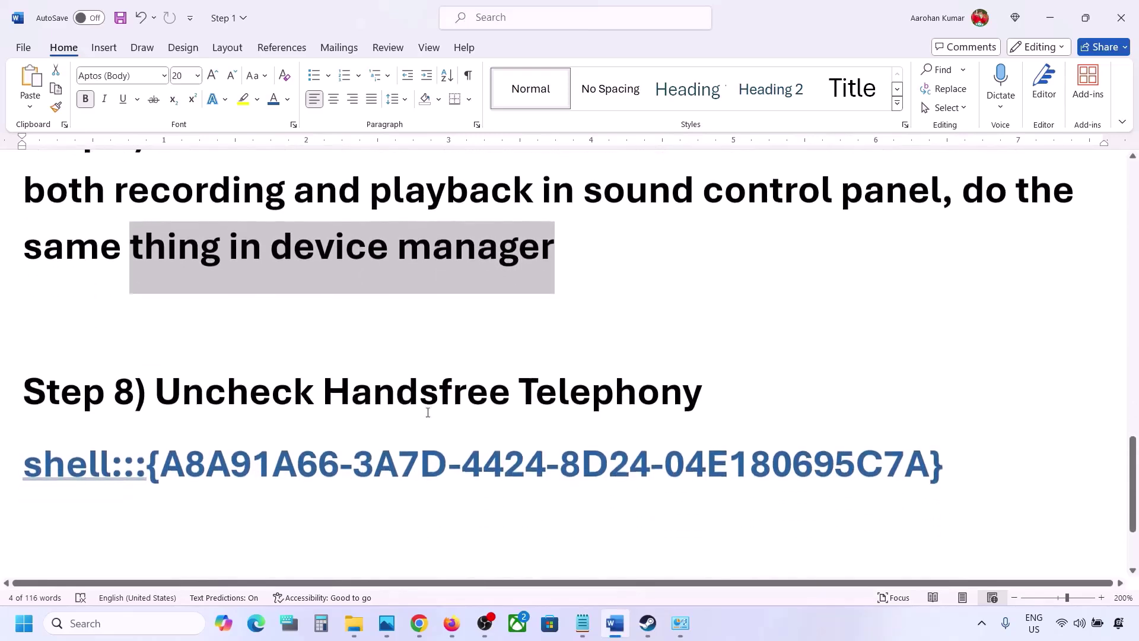
drag(158, 396, 702, 393)
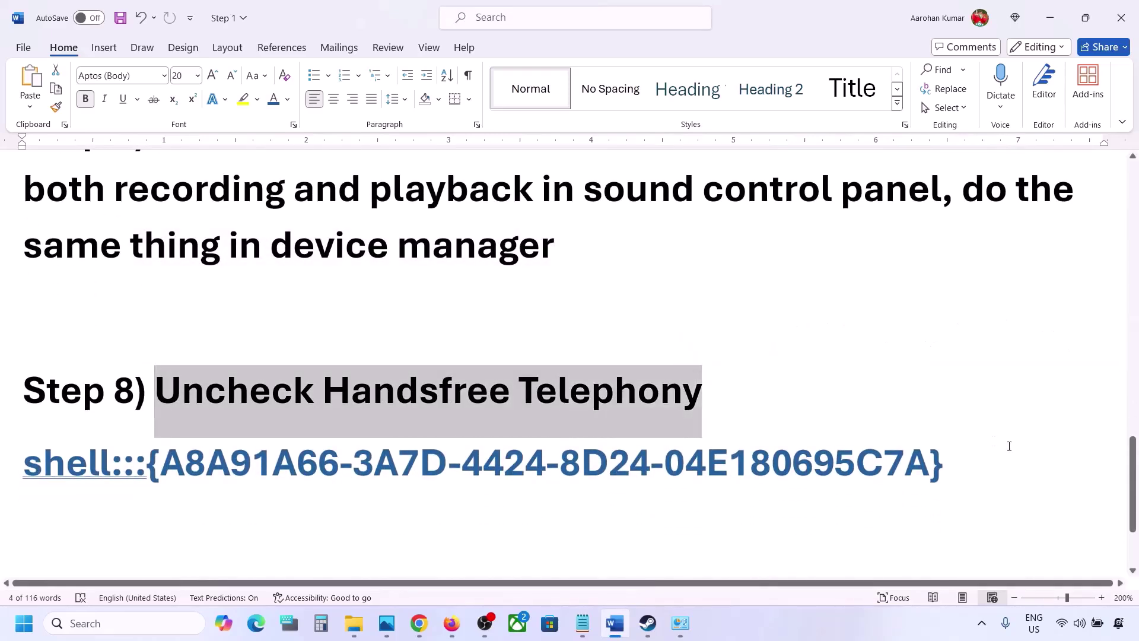
drag(975, 462, 52, 460)
right_click(52, 460)
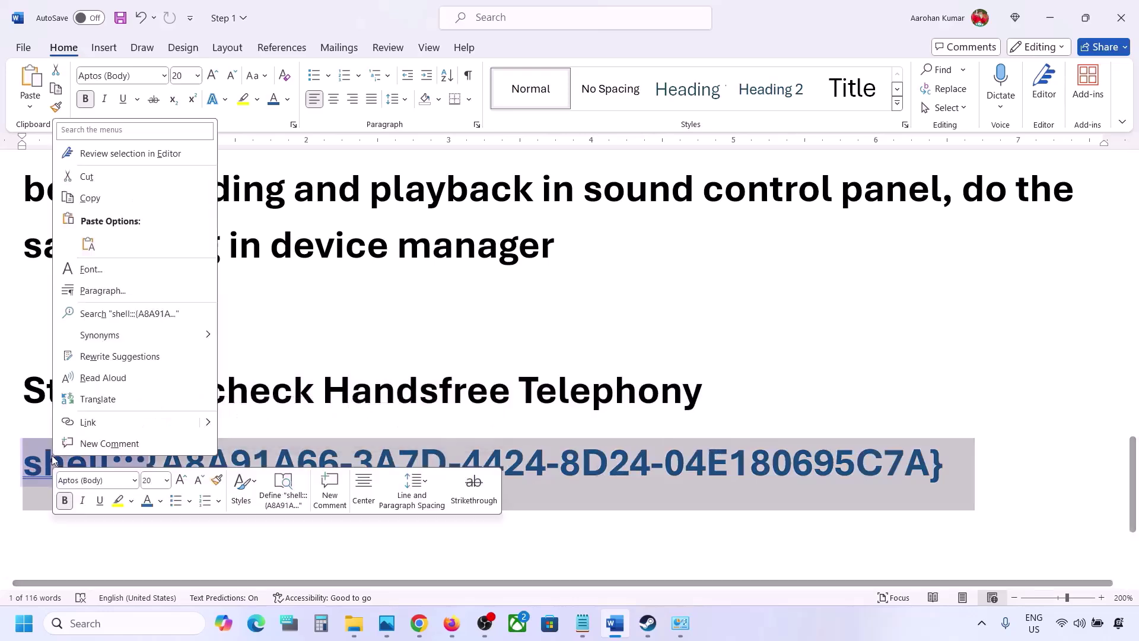
click(89, 201)
click(85, 623)
- Run the pasted shell:::{A8A91A66-3A7D-4424-8D24-04E180695C7A} path from the Run dialog
text(run)
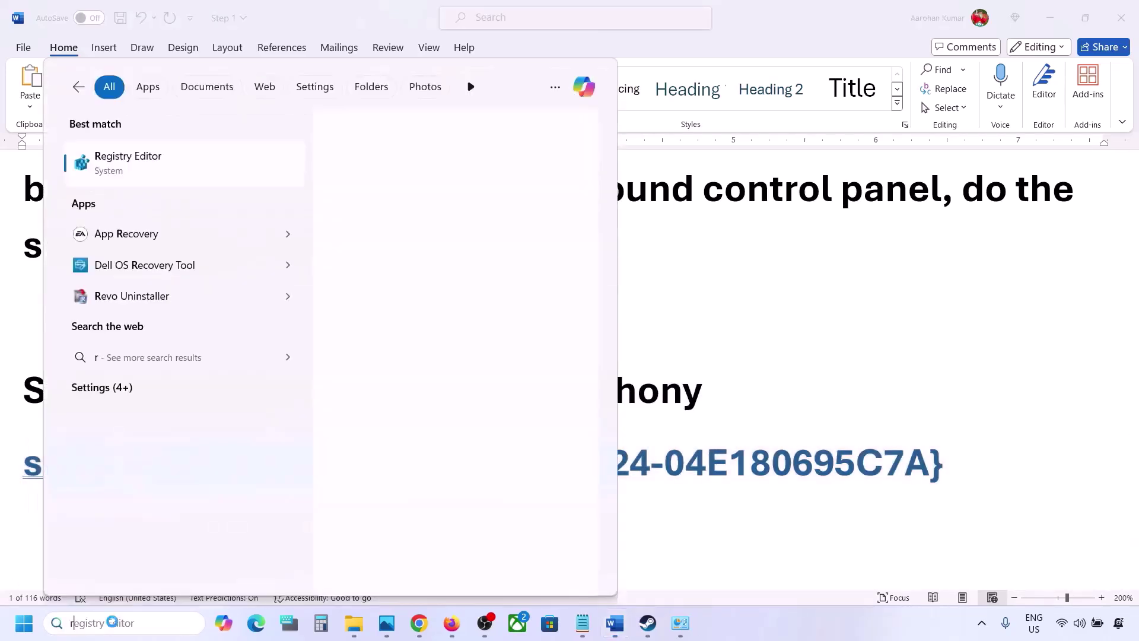
click(158, 174)
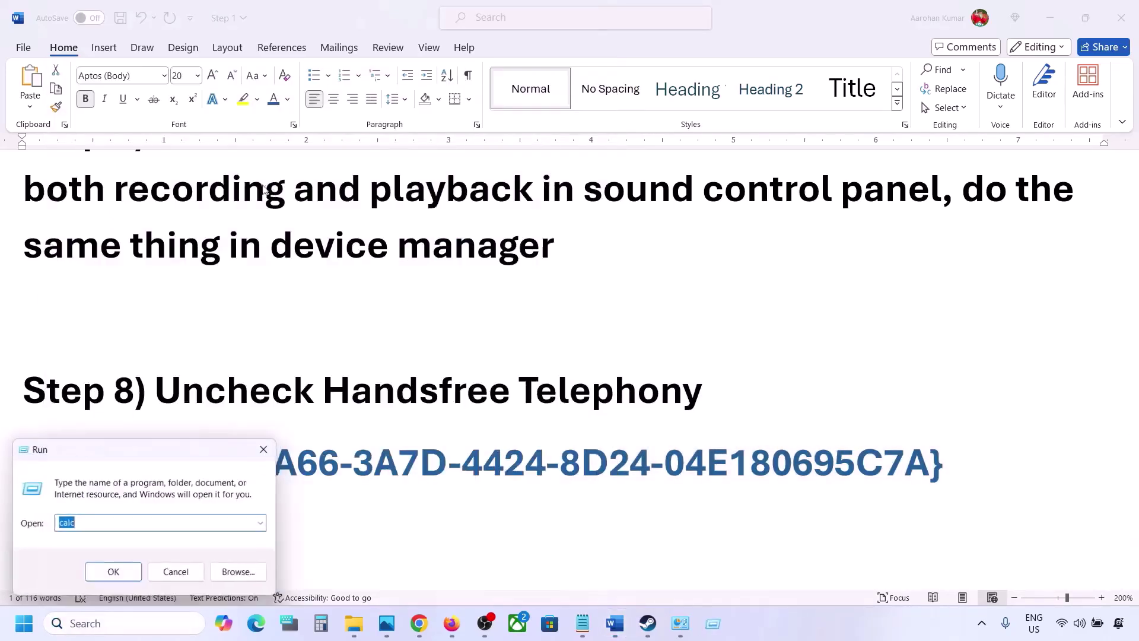
text(v)
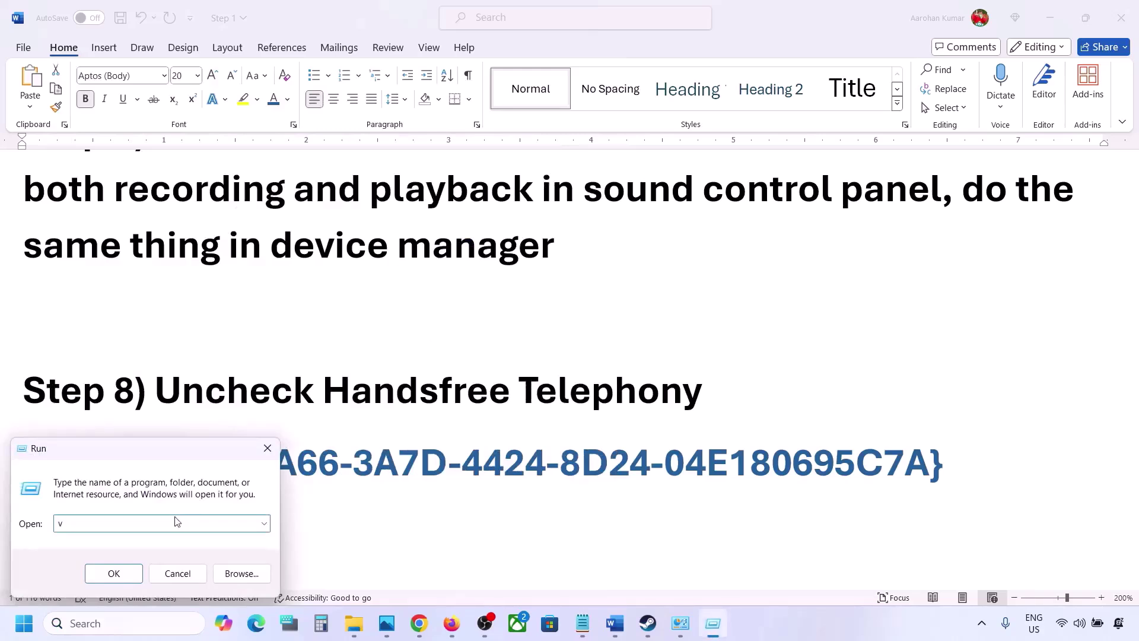
key(ctrl+v)
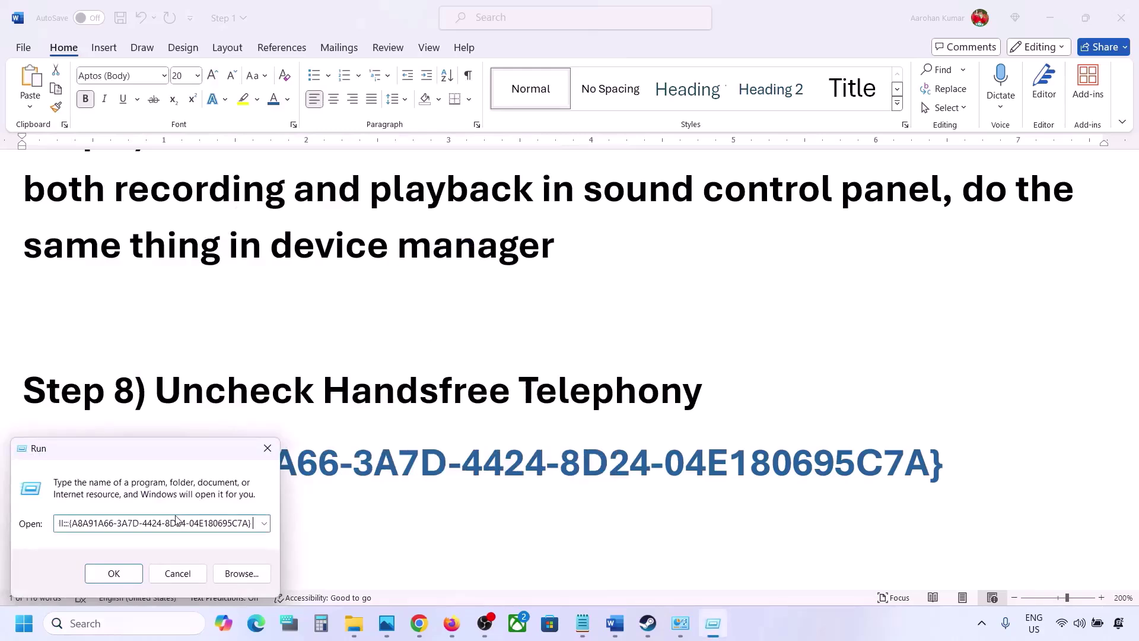
click(128, 579)
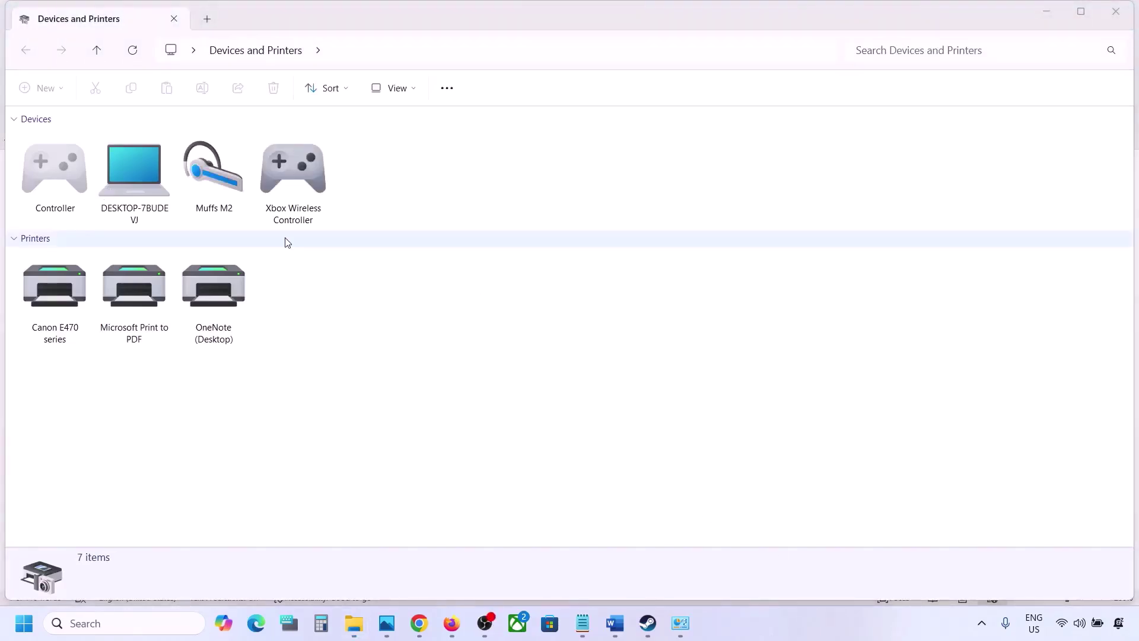
- Uncheck Handsfree Telephony in the Muffs M2 headset's Services properties and apply it
click(221, 172)
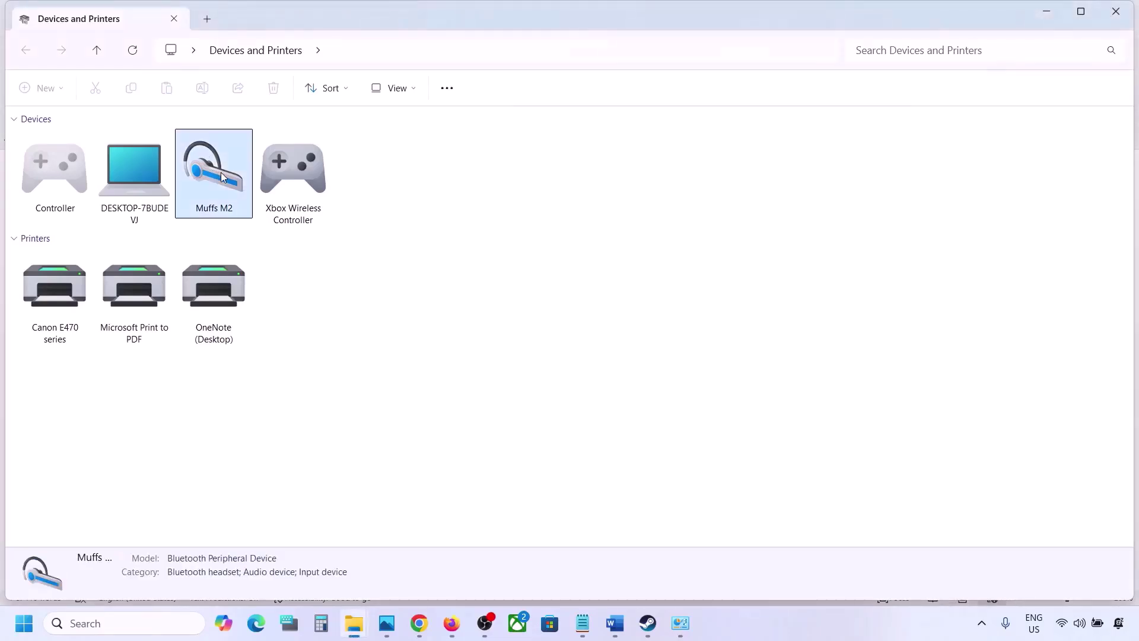
right_click(222, 175)
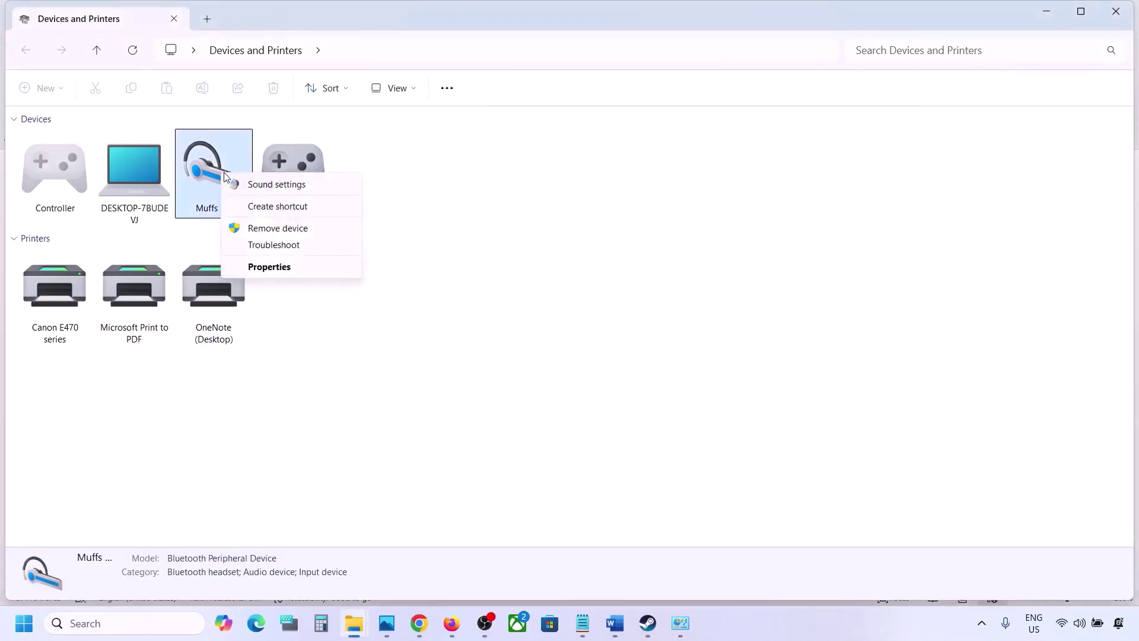
click(264, 267)
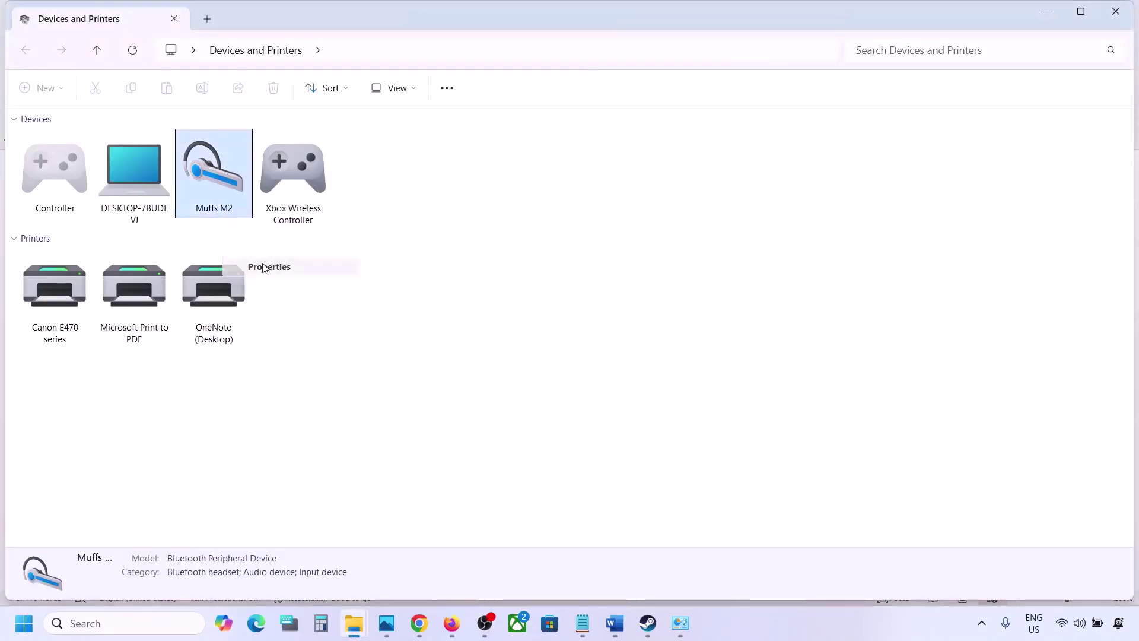
drag(408, 188, 532, 159)
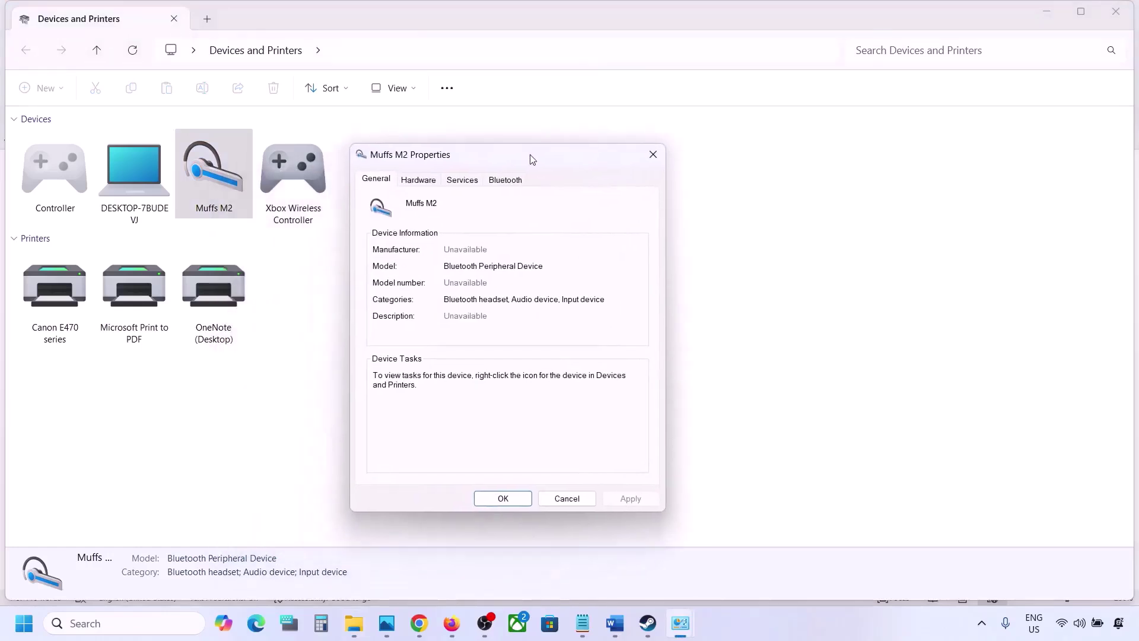
click(507, 181)
click(471, 183)
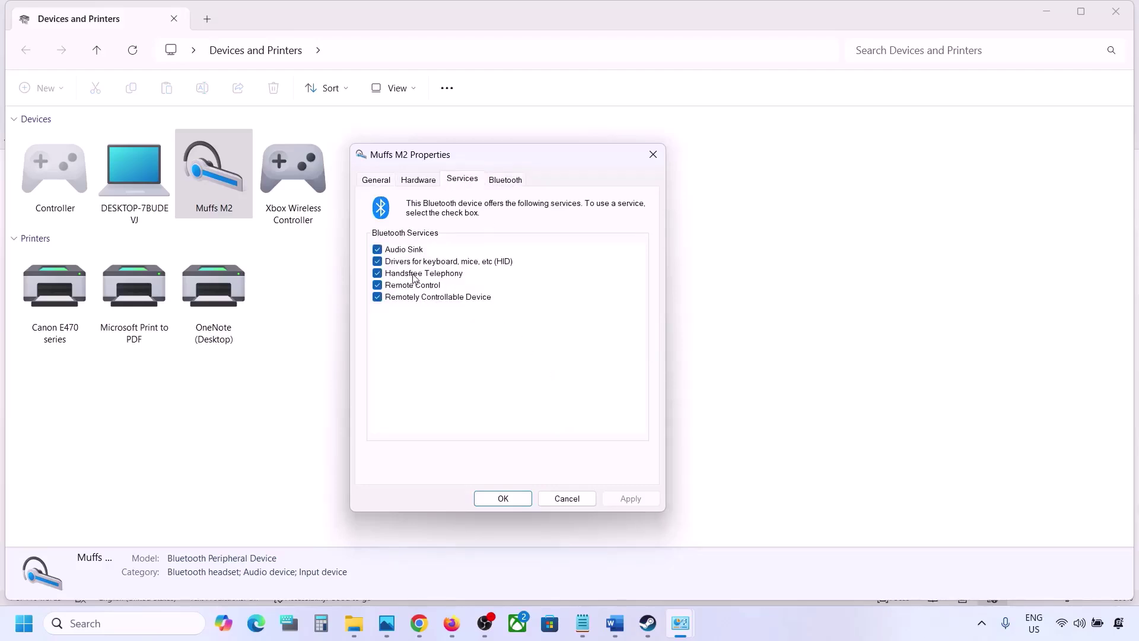
click(378, 274)
click(624, 498)
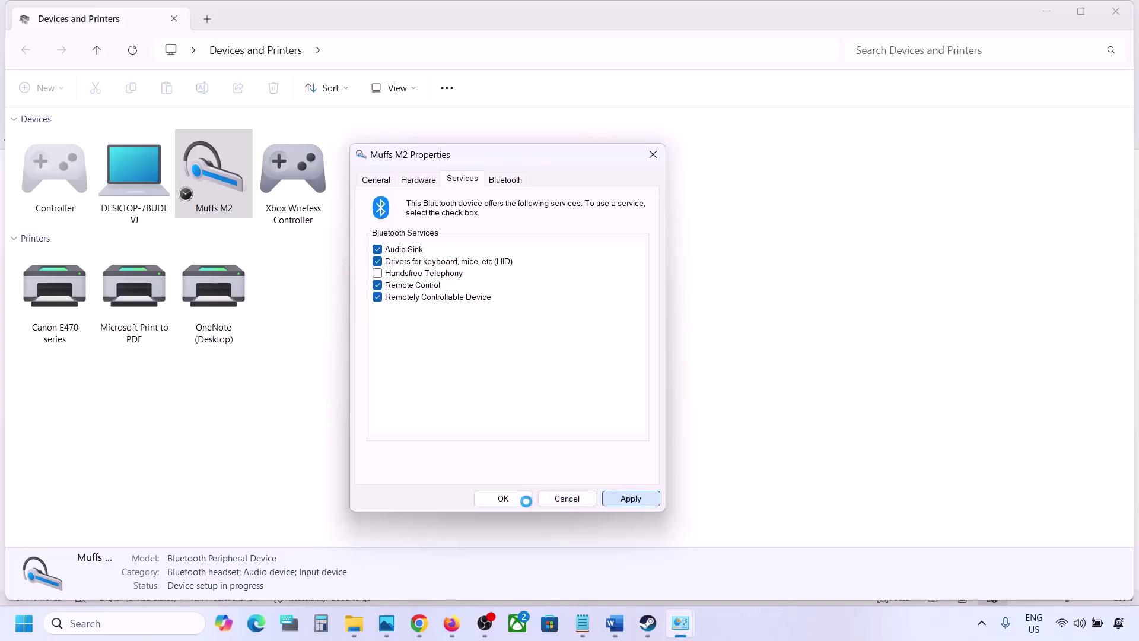
click(504, 498)
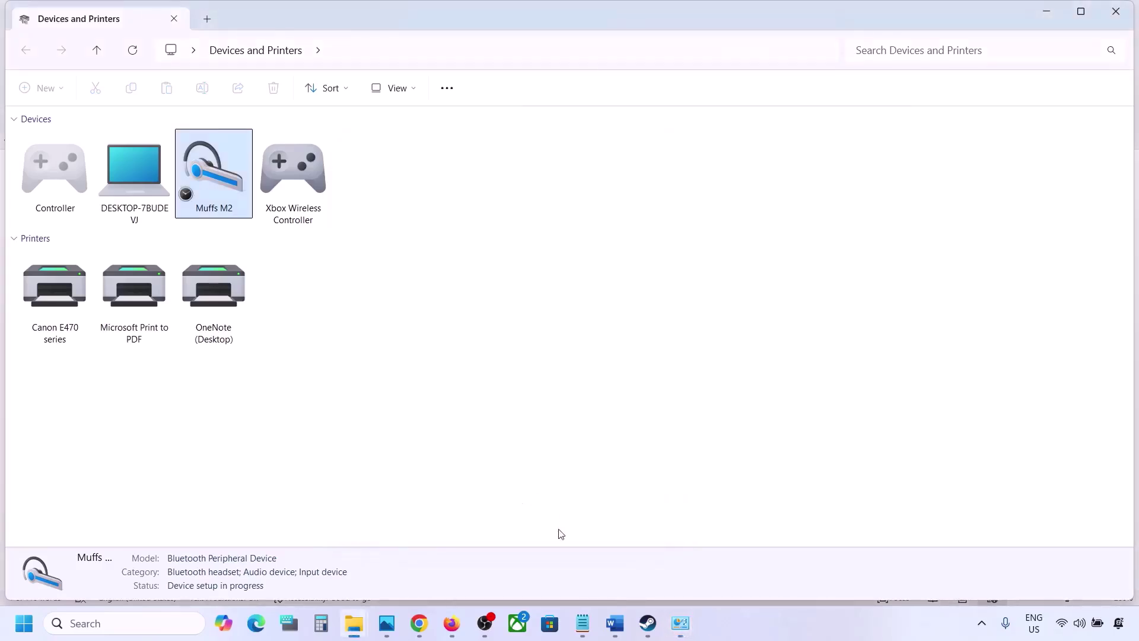
click(648, 634)
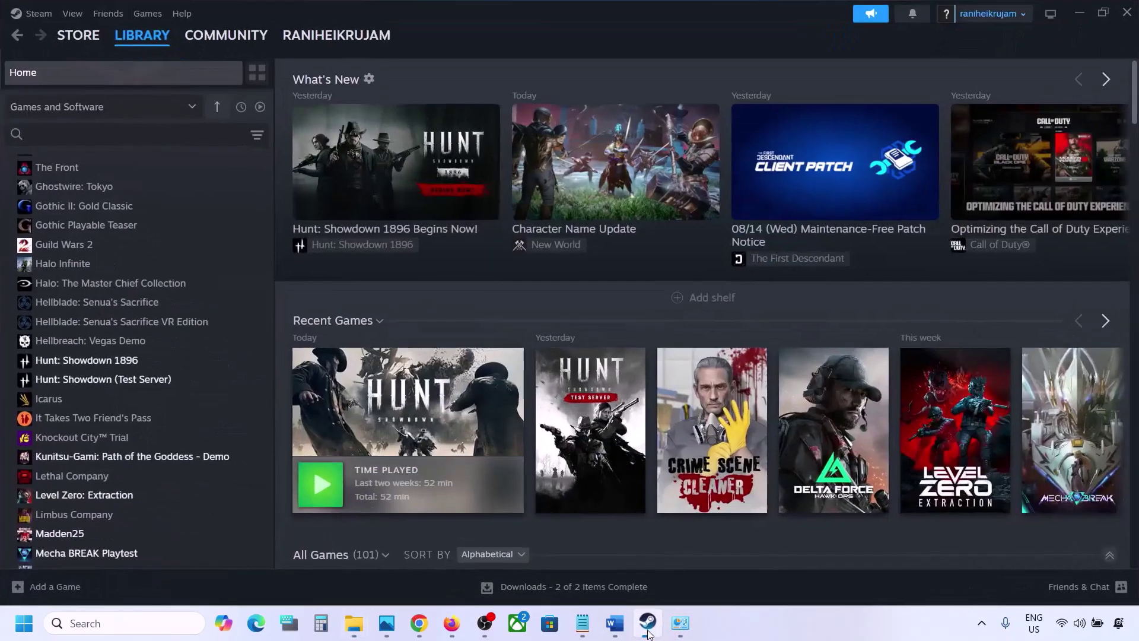
- Scroll the Word guide to the Step 10 Install Audio Driver heading and select it
click(616, 630)
scroll(504, 425, down, 3)
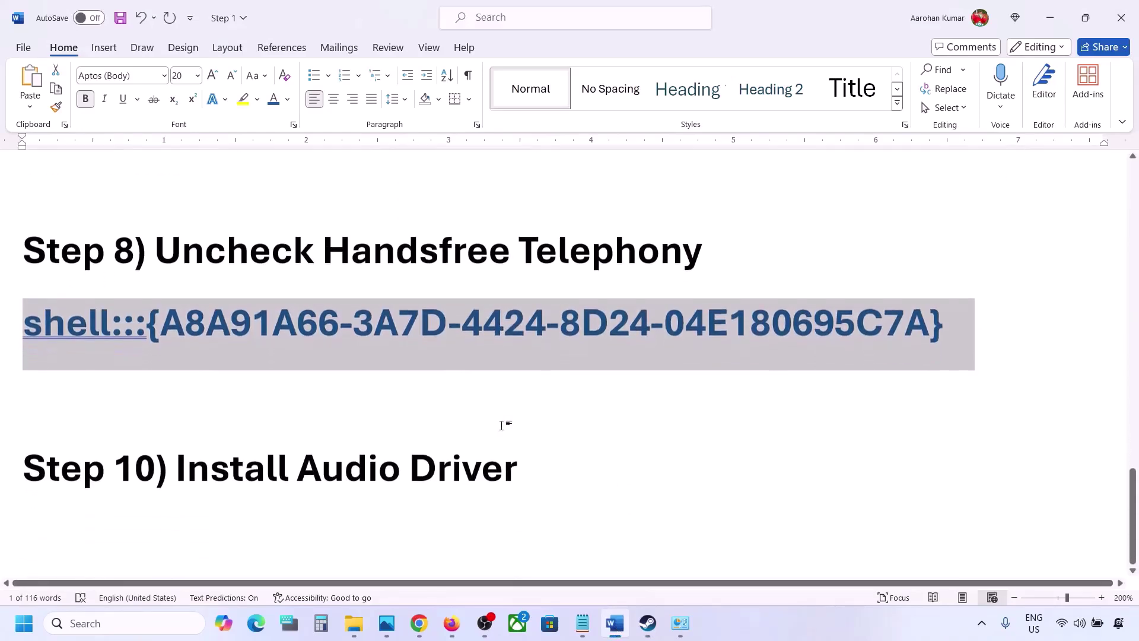
drag(195, 458, 517, 468)
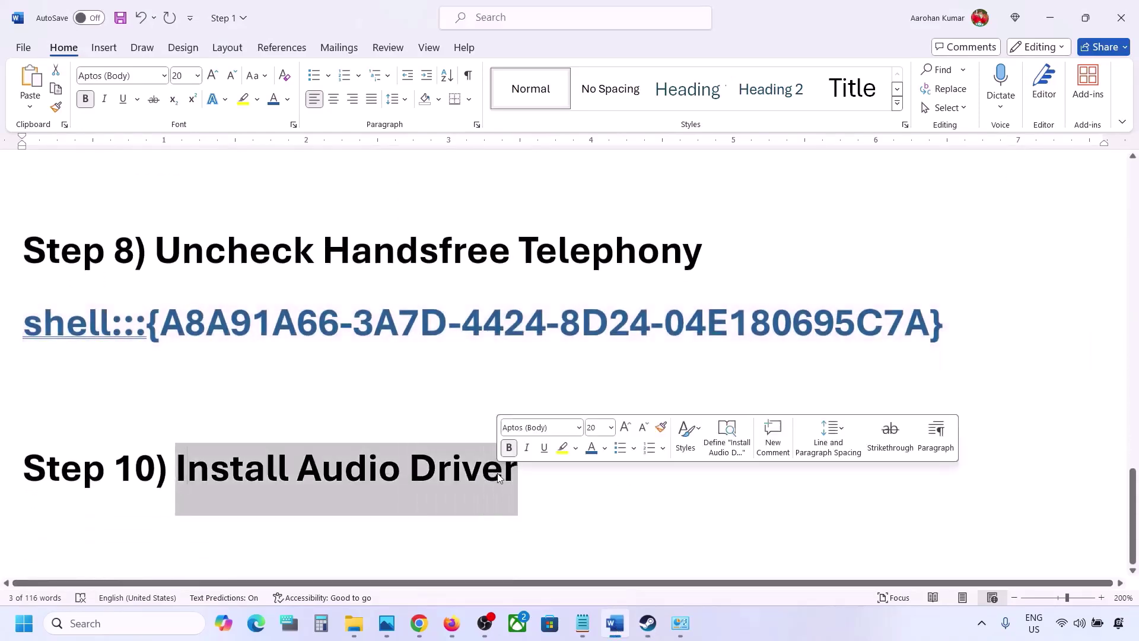
right_click(18, 628)
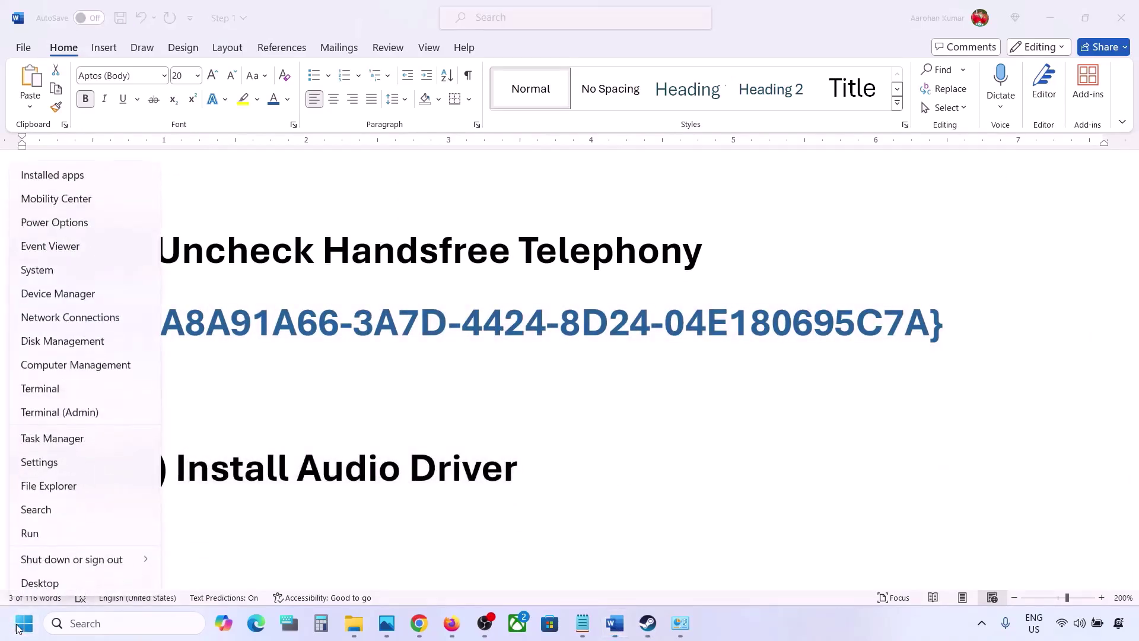
- View Realtek(R) Audio's available drivers via Update driver > Let me pick, then cancel and close
click(52, 294)
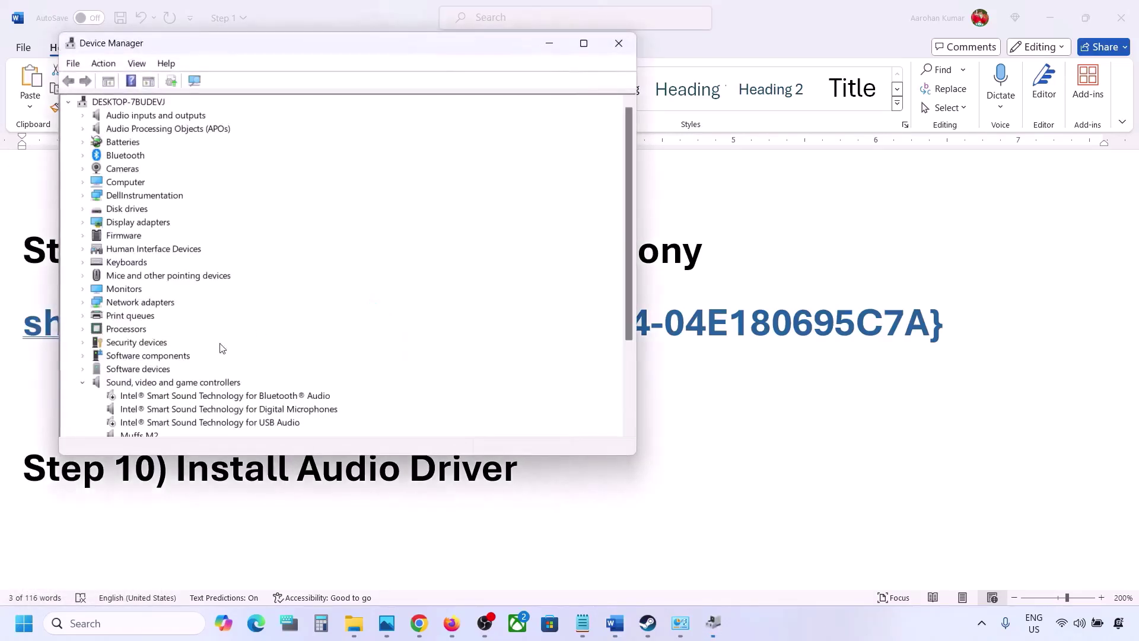
scroll(190, 388, down, 2)
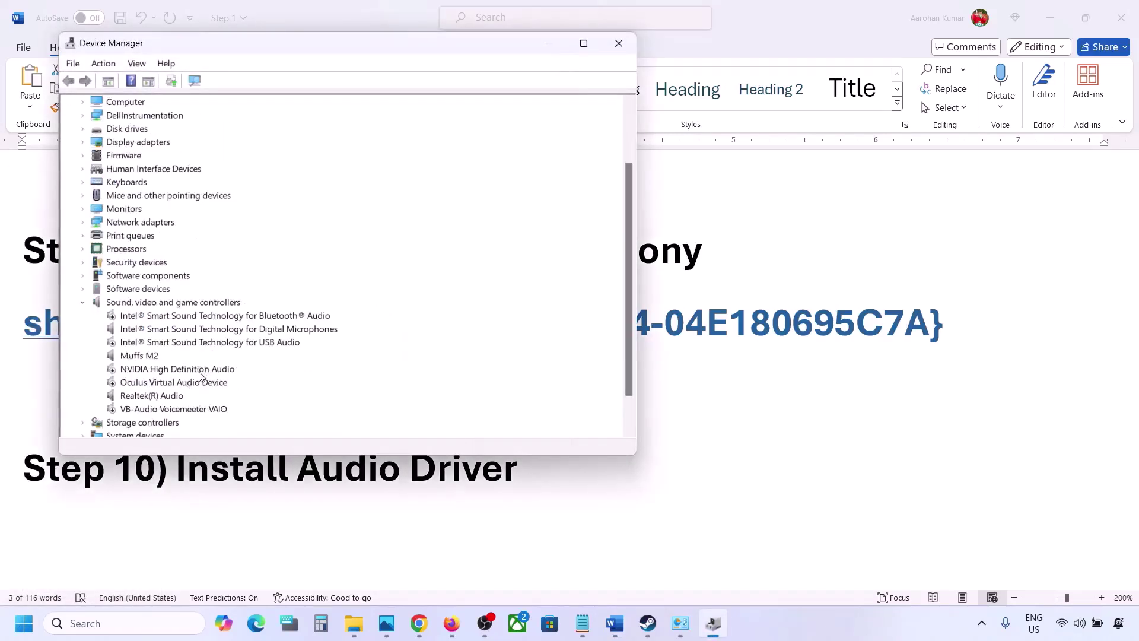
click(135, 398)
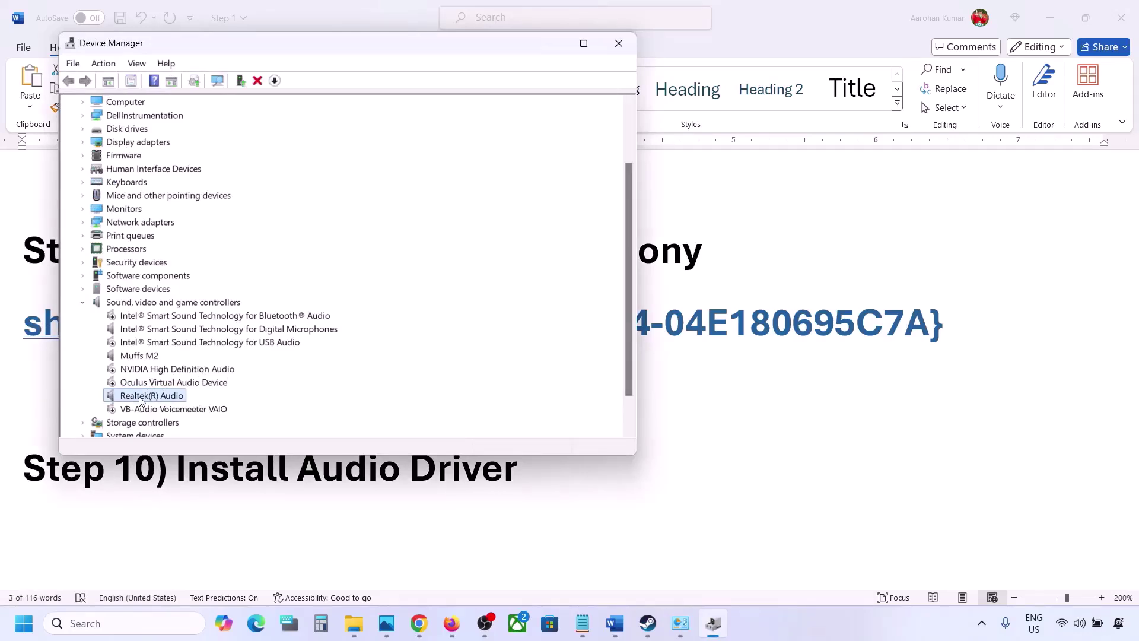
right_click(140, 400)
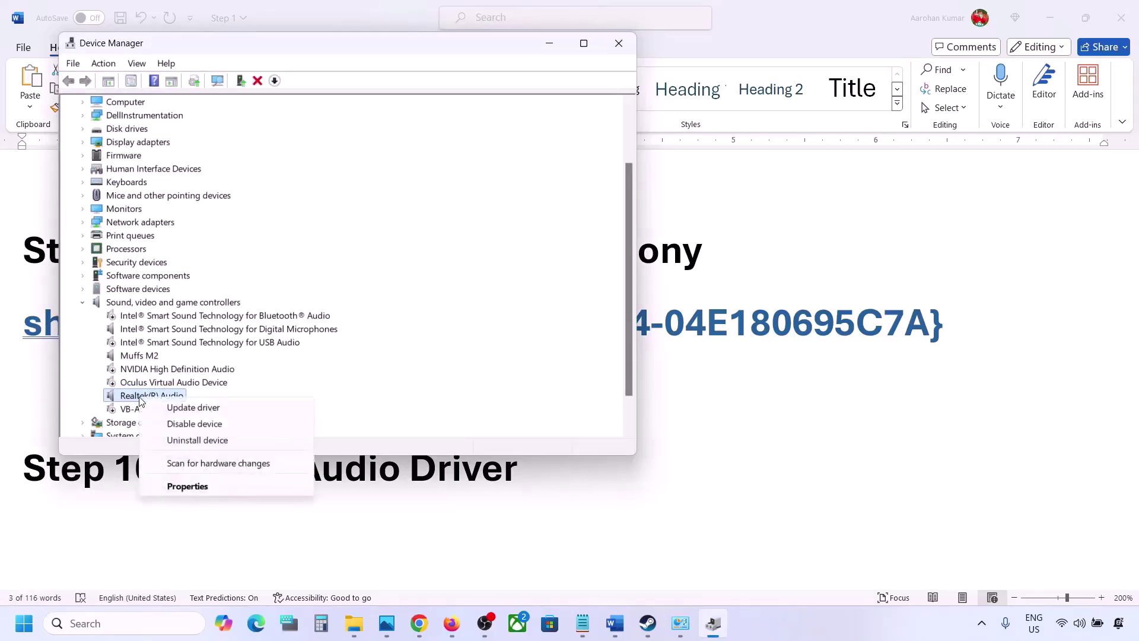
click(218, 409)
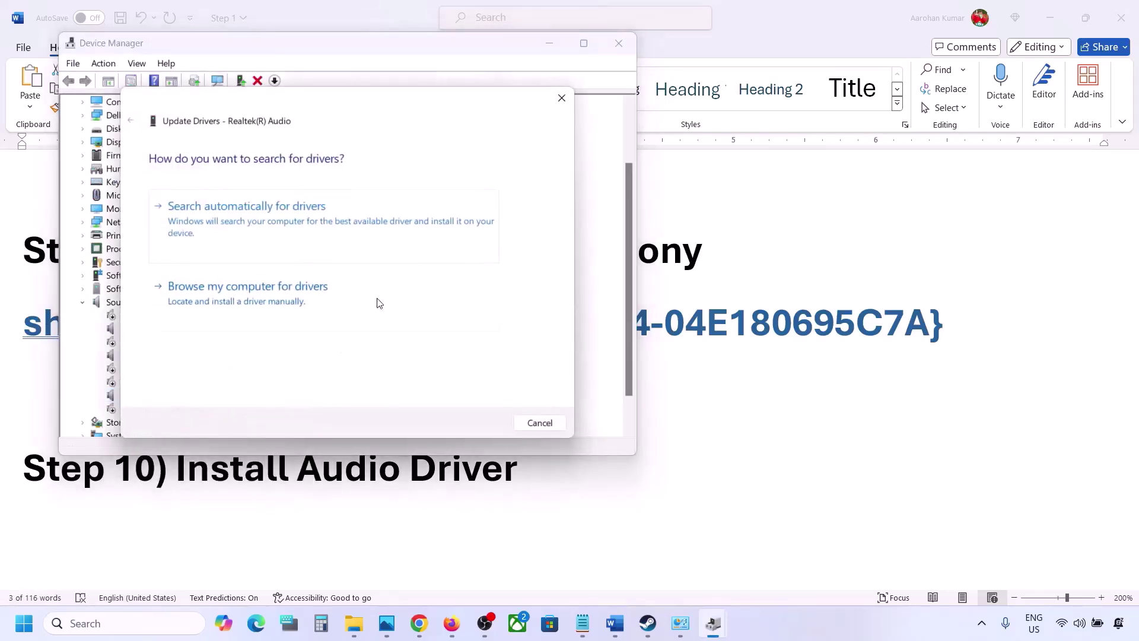
click(269, 302)
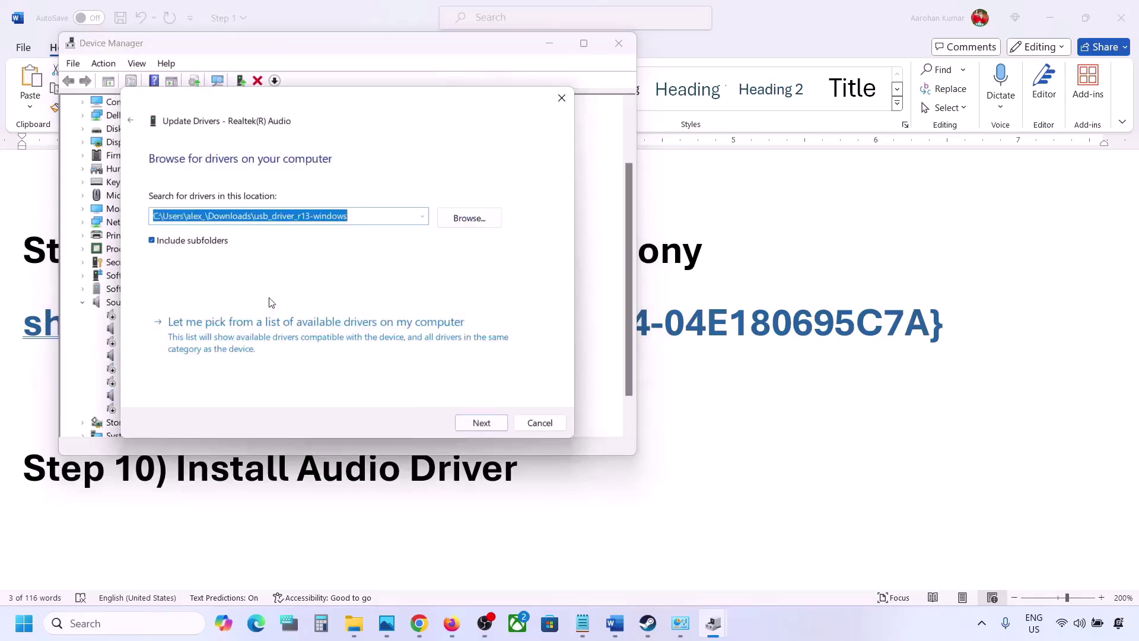
click(234, 342)
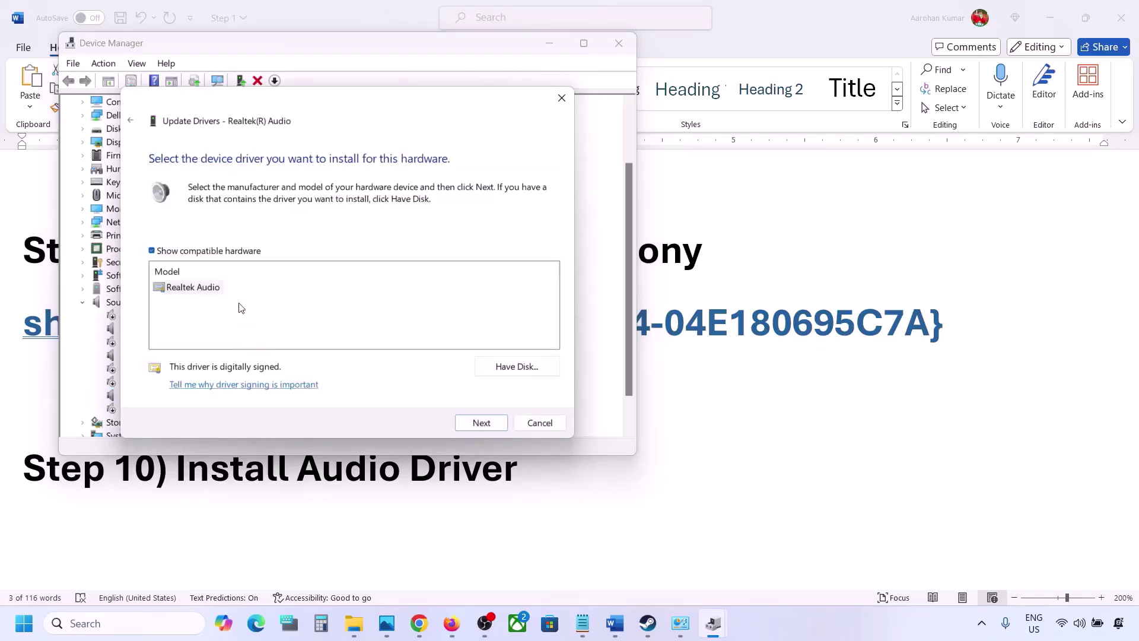
drag(335, 104, 467, 84)
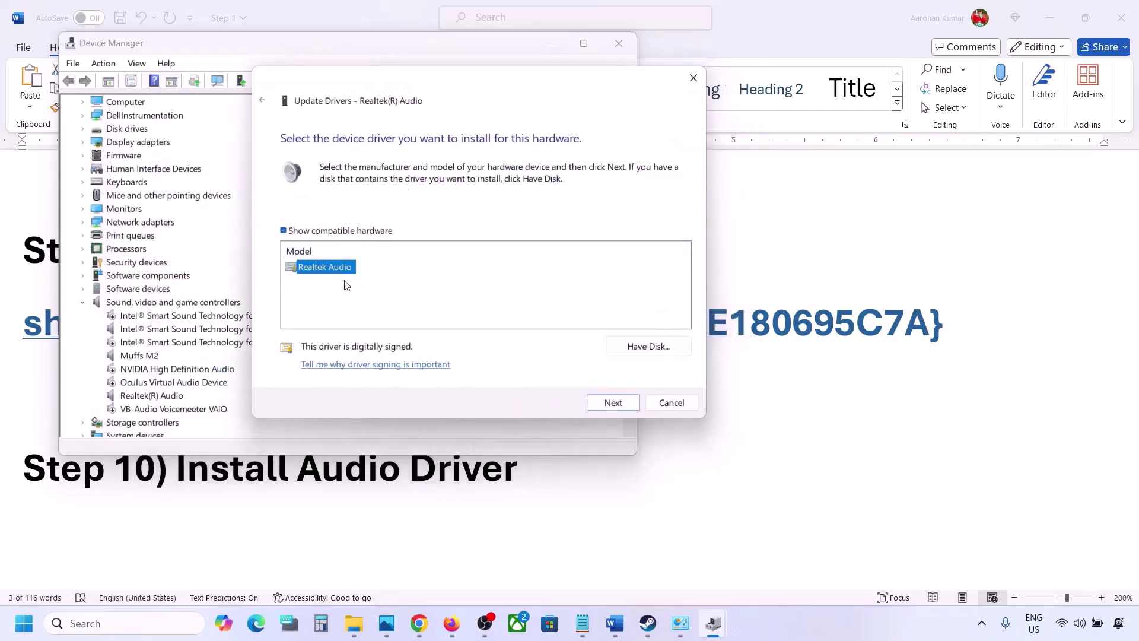
click(664, 404)
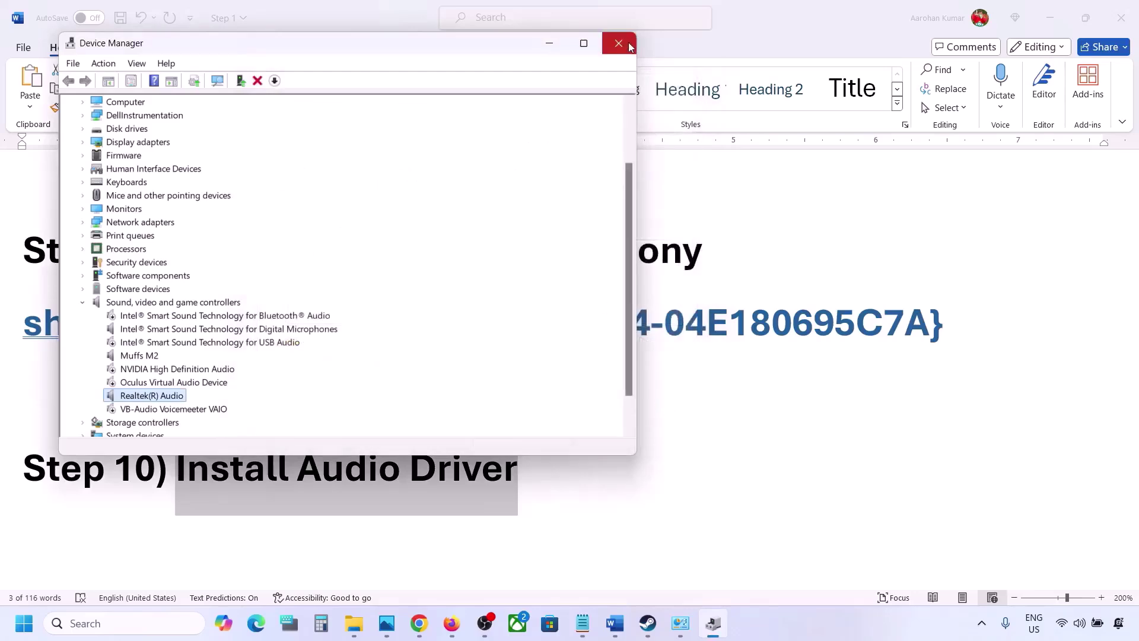
click(628, 41)
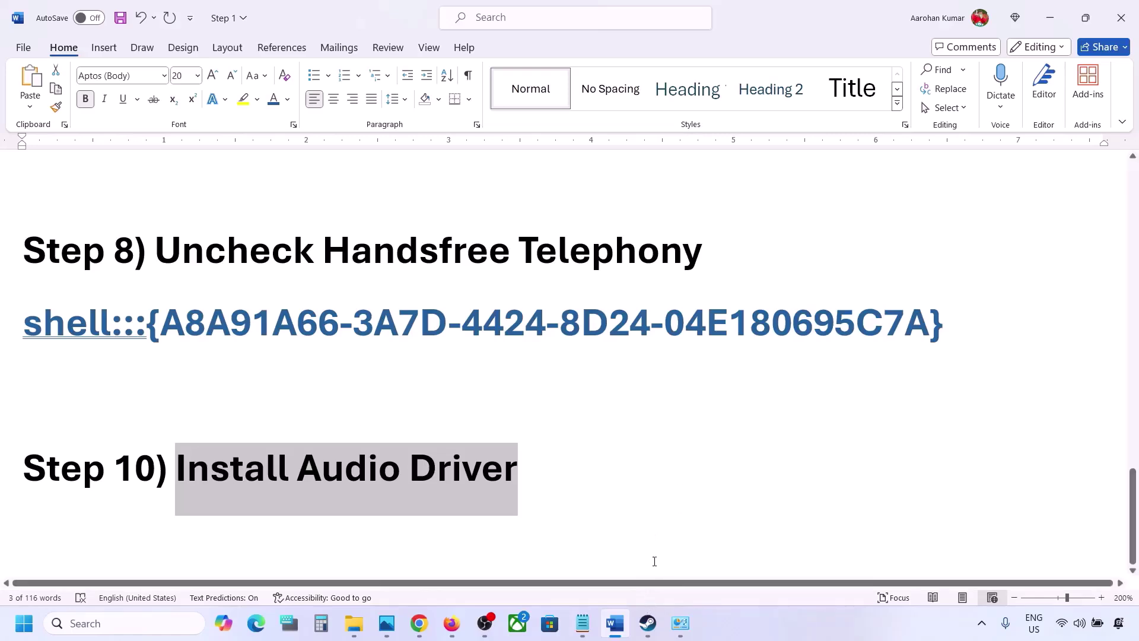
scroll(651, 444, up, 3)
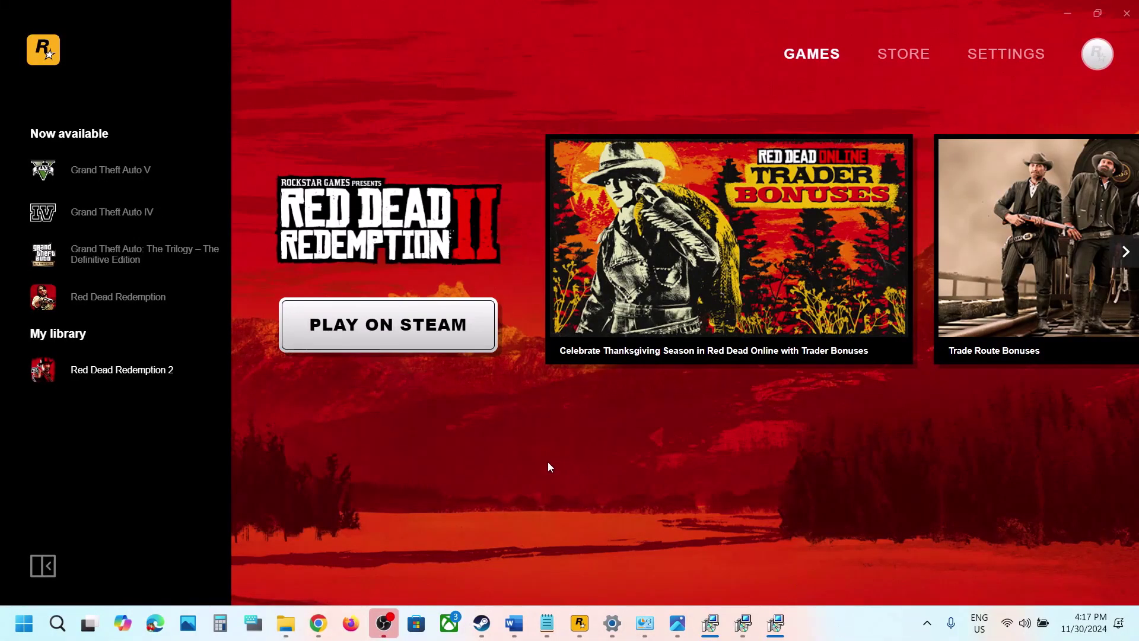
- Verify integrity of Red Dead Redemption 2's installed files in Steam, then close its Properties
click(481, 623)
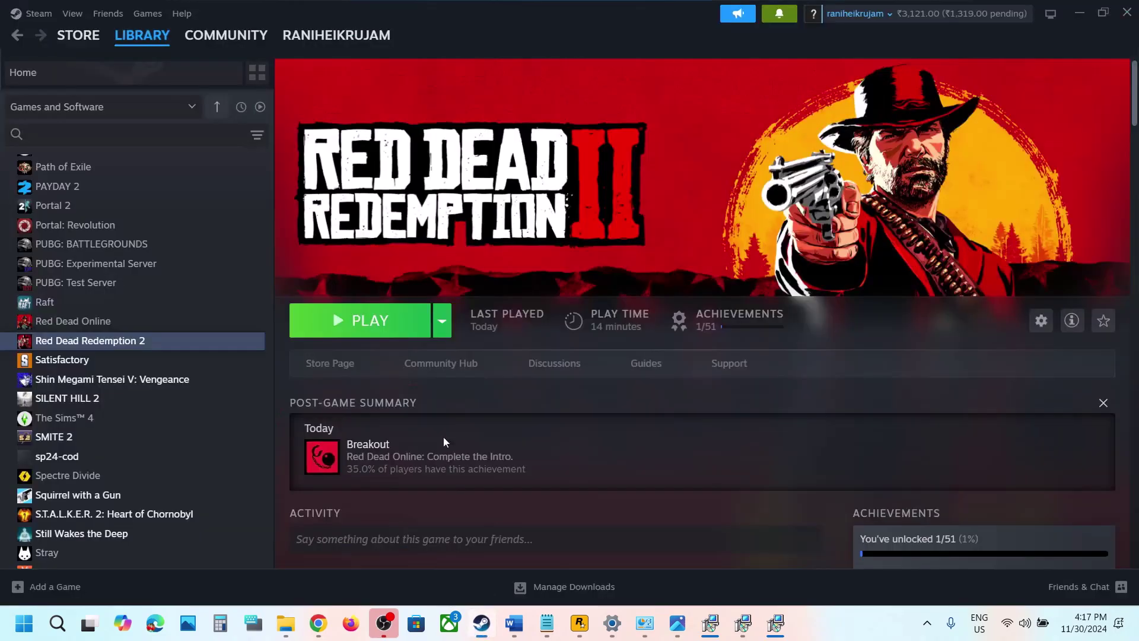
right_click(159, 350)
click(197, 463)
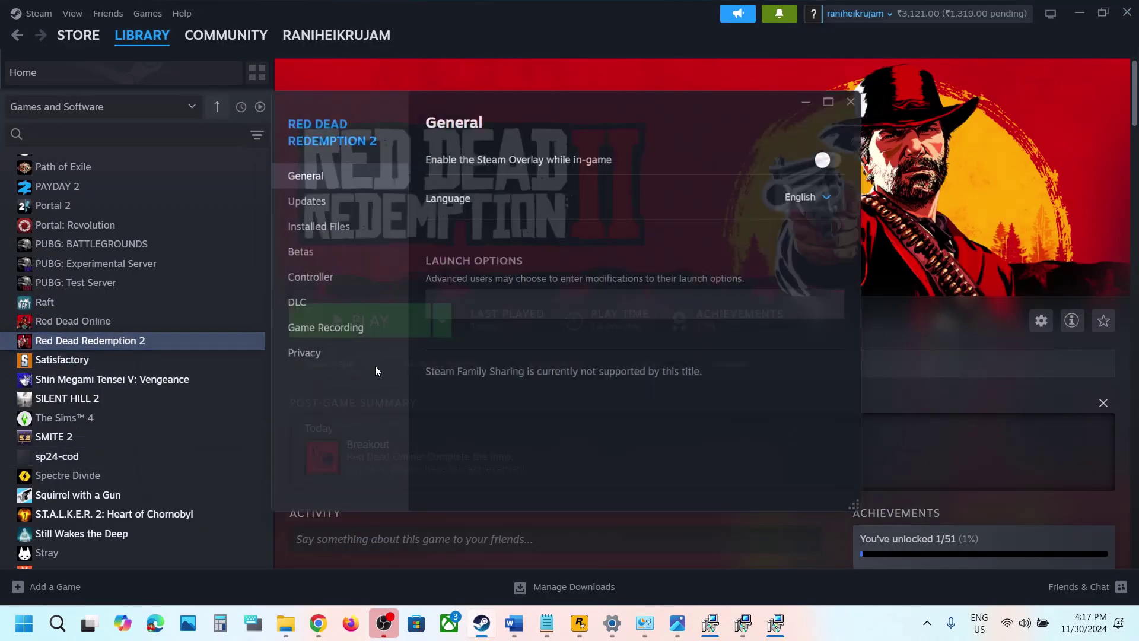
click(320, 230)
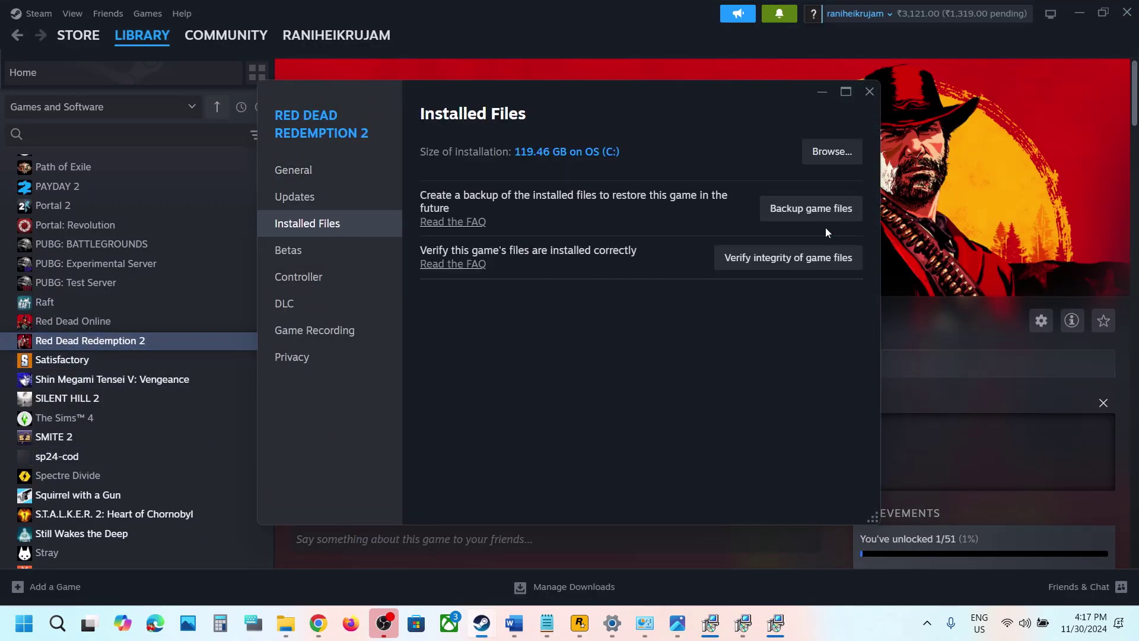
click(799, 264)
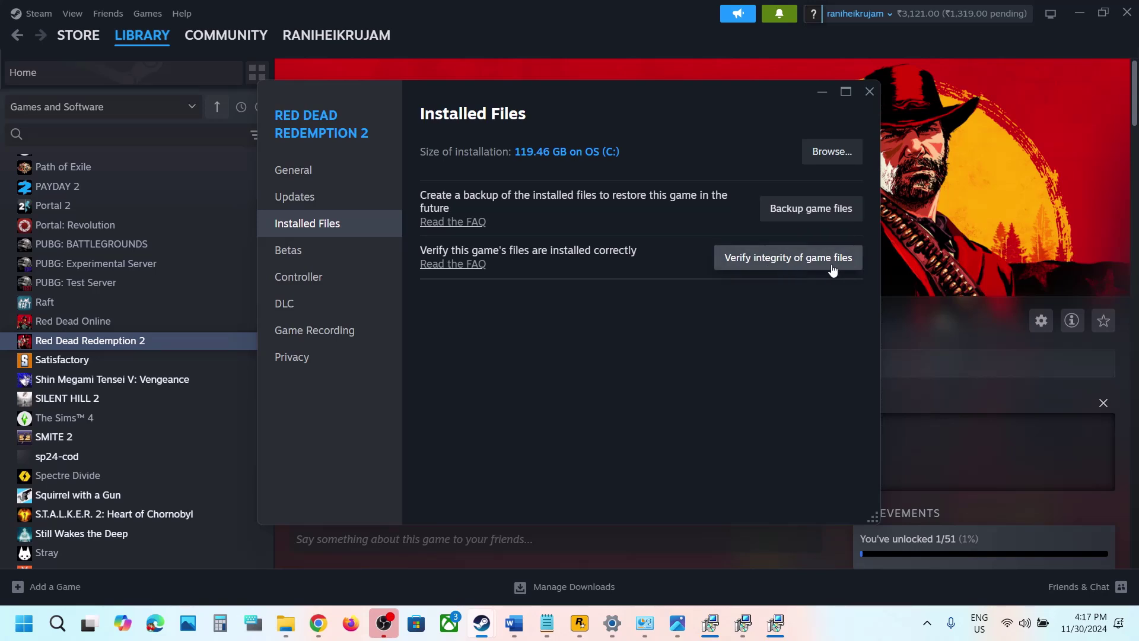
click(787, 272)
click(965, 239)
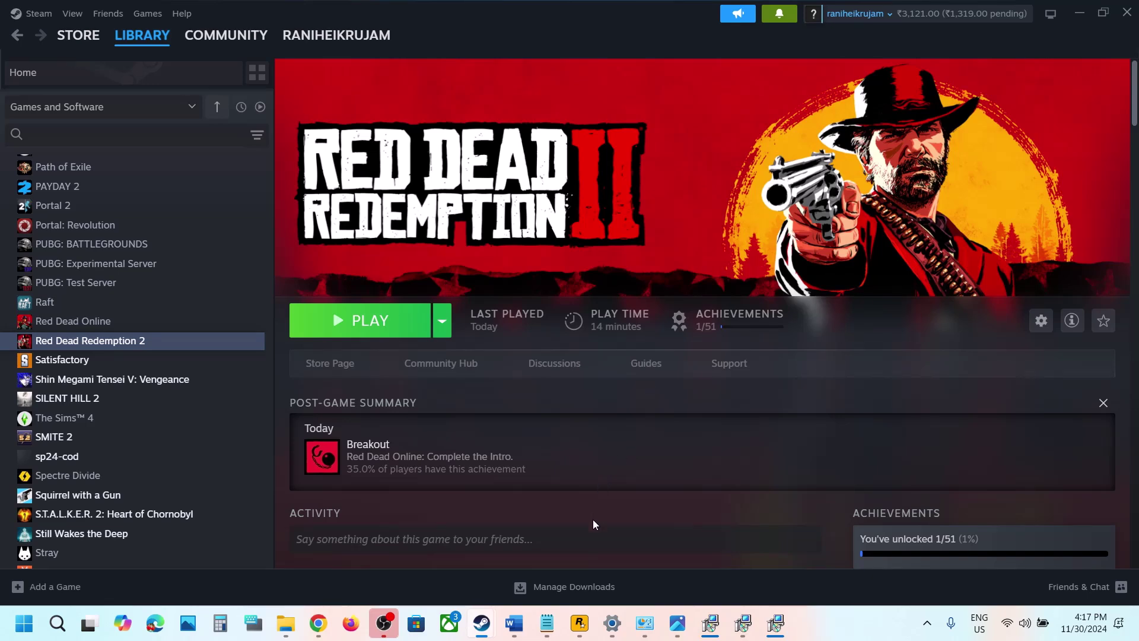
click(580, 632)
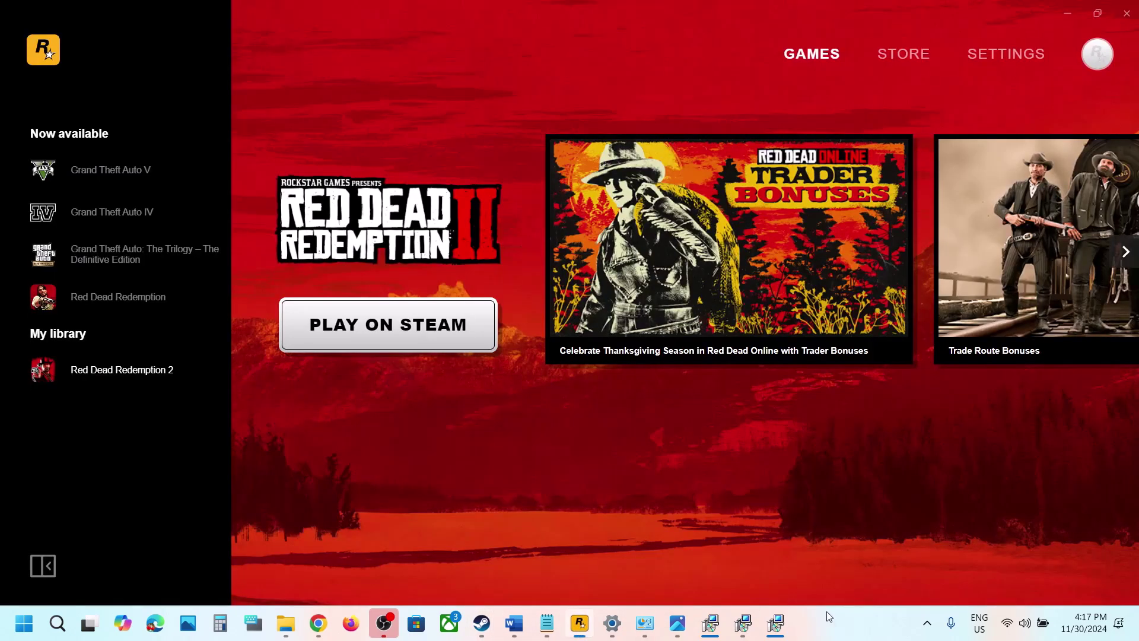